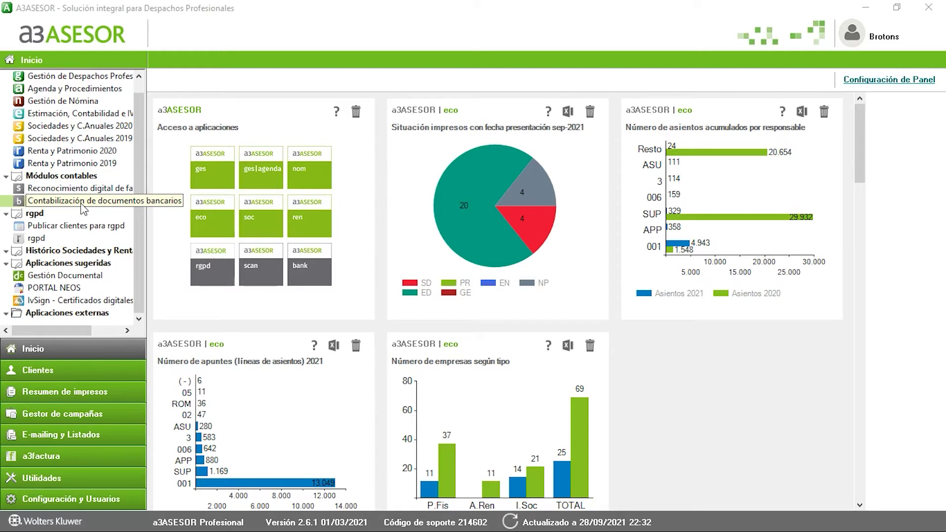
Step: Open the bank application and start the statement import assistant, continuing past its presentation
left_click(304, 282)
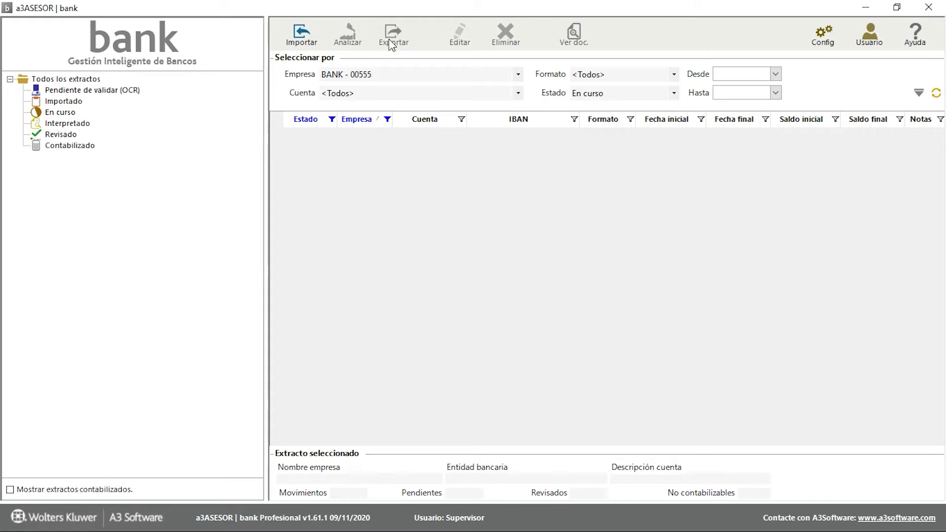
left_click(303, 37)
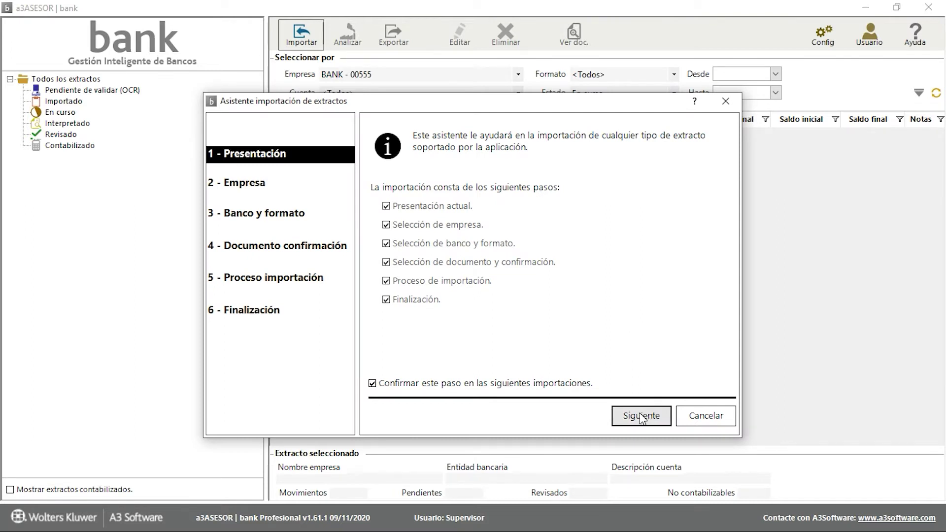
left_click(641, 415)
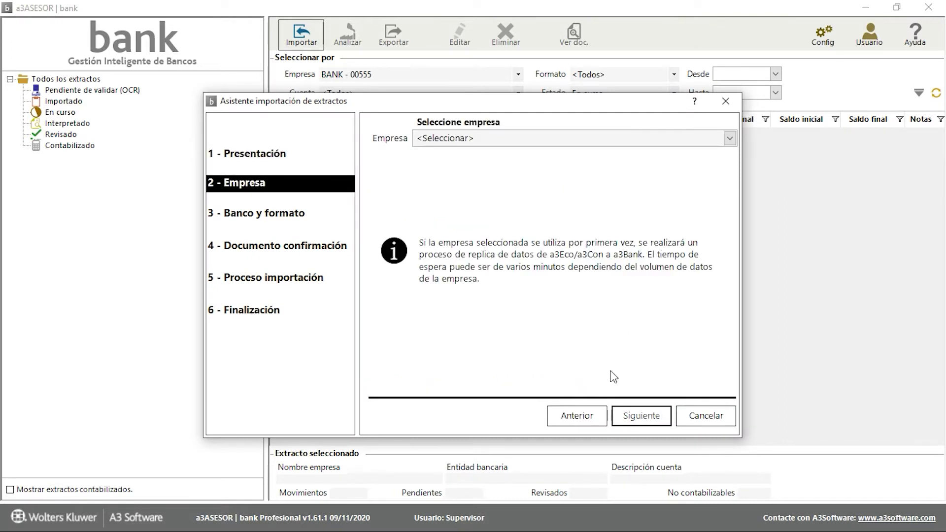
Step: Select BANK - 00555 as the company for the import and continue to the bank and format stage
left_click(730, 138)
type("BANK")
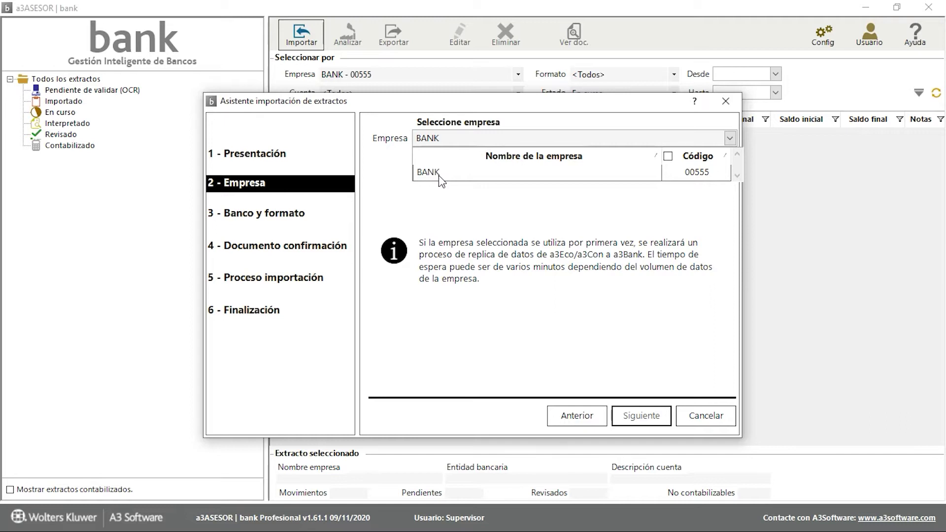
left_click(440, 178)
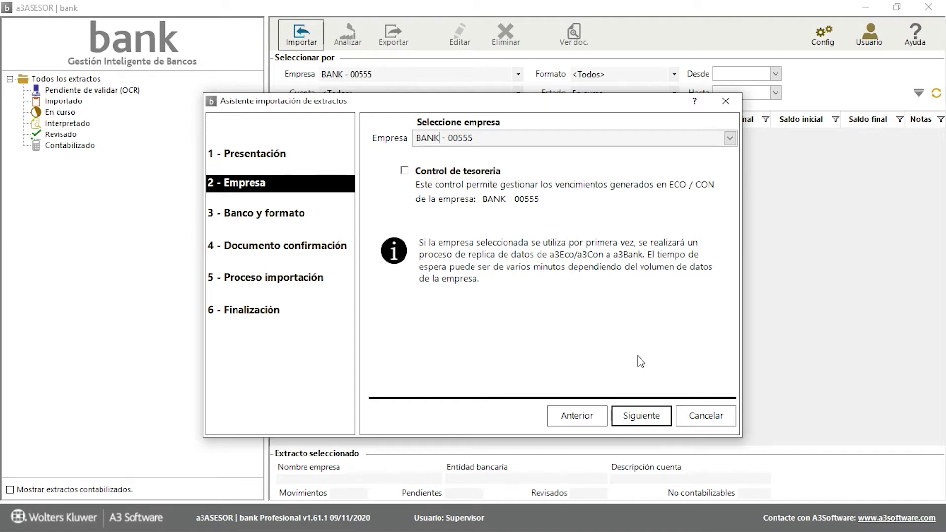
left_click(646, 414)
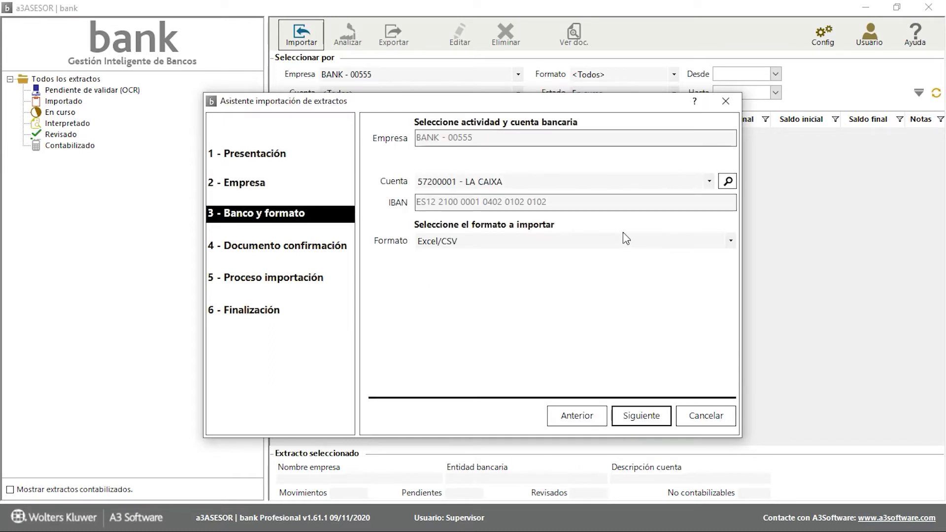
Step: Check the available bank accounts, open the LA CAIXA bank record and examine its list of bank entities
left_click(710, 184)
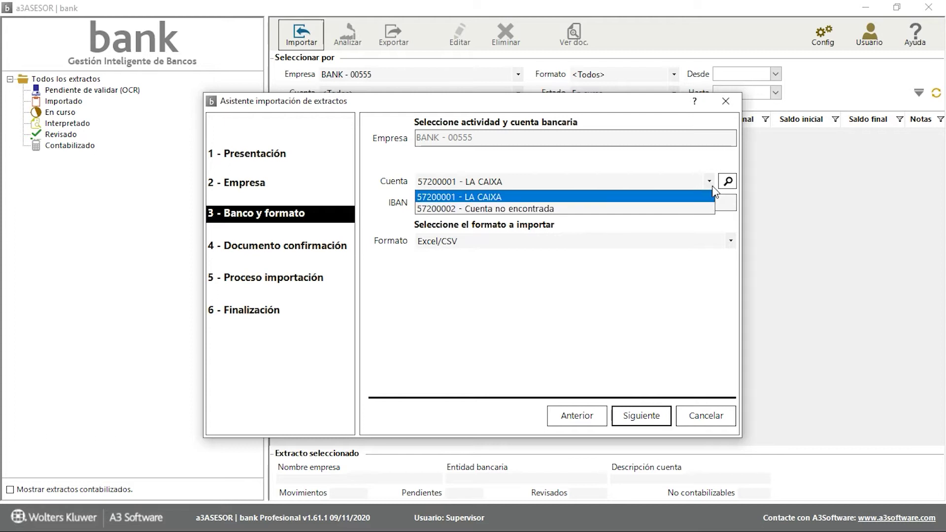
left_click(710, 183)
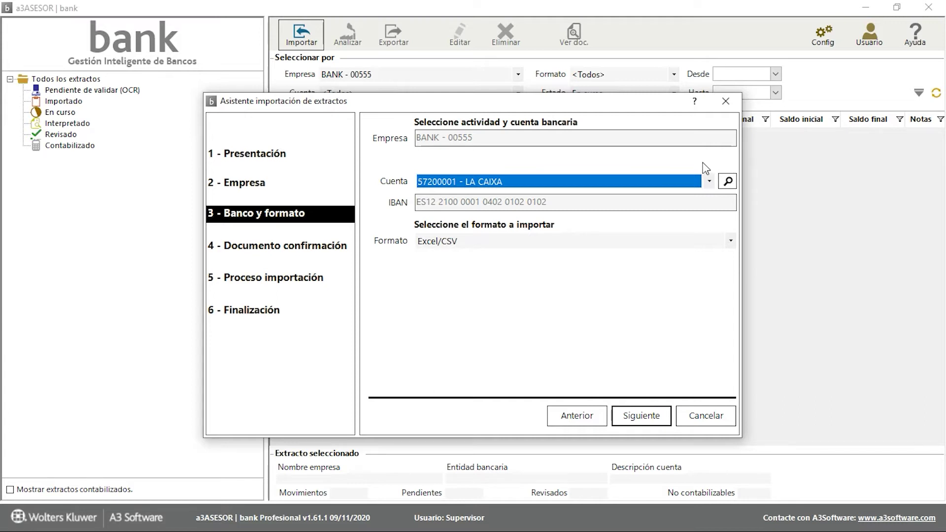
left_click(727, 181)
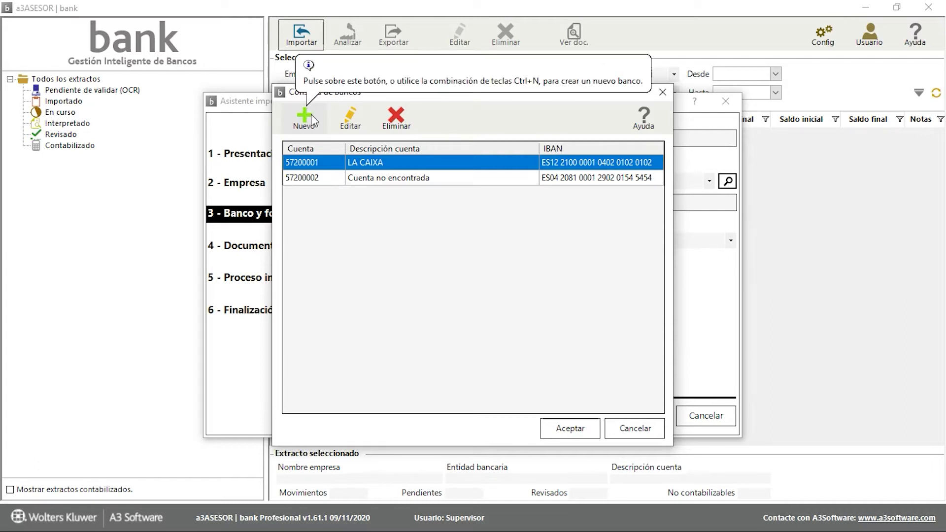
double_click(382, 167)
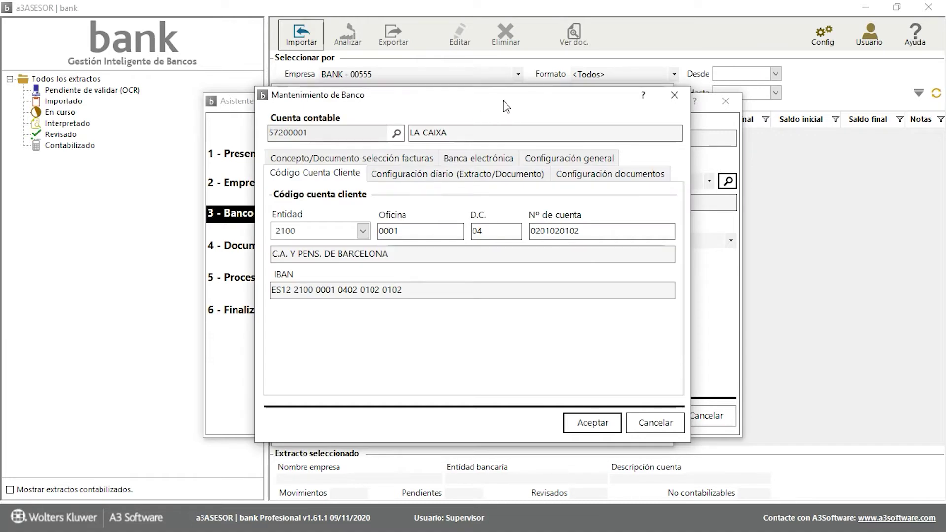
left_click_drag(506, 101, 533, 104)
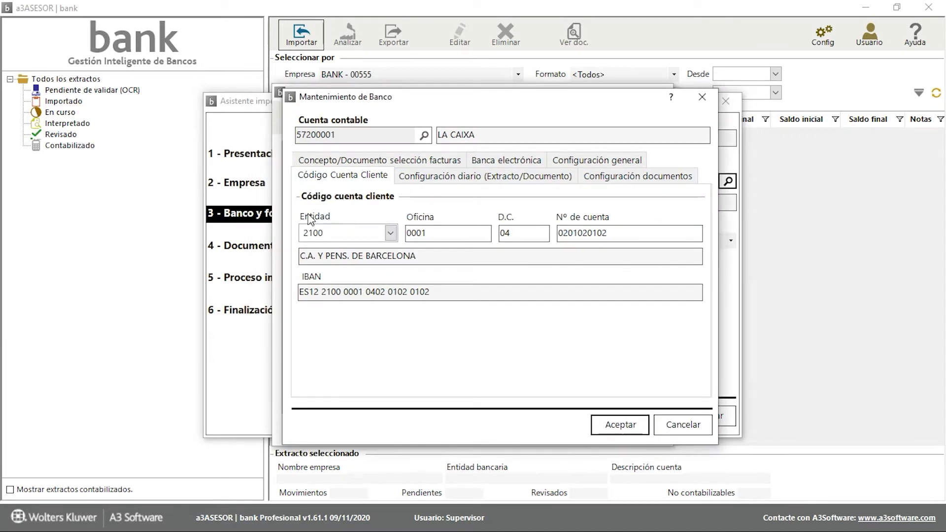
left_click(390, 233)
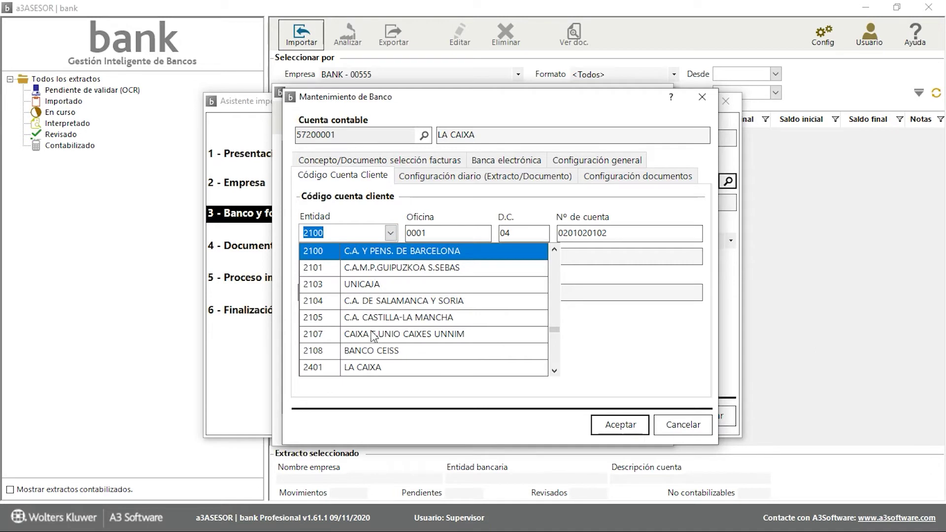
left_click(389, 229)
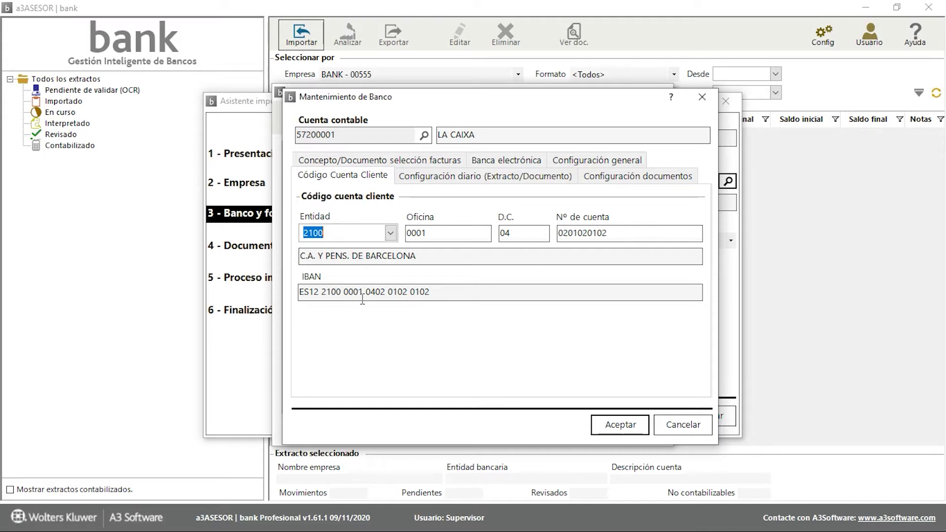
Step: Review the LA CAIXA record's journal configuration and document configuration, including the Visa posting options
left_click(436, 182)
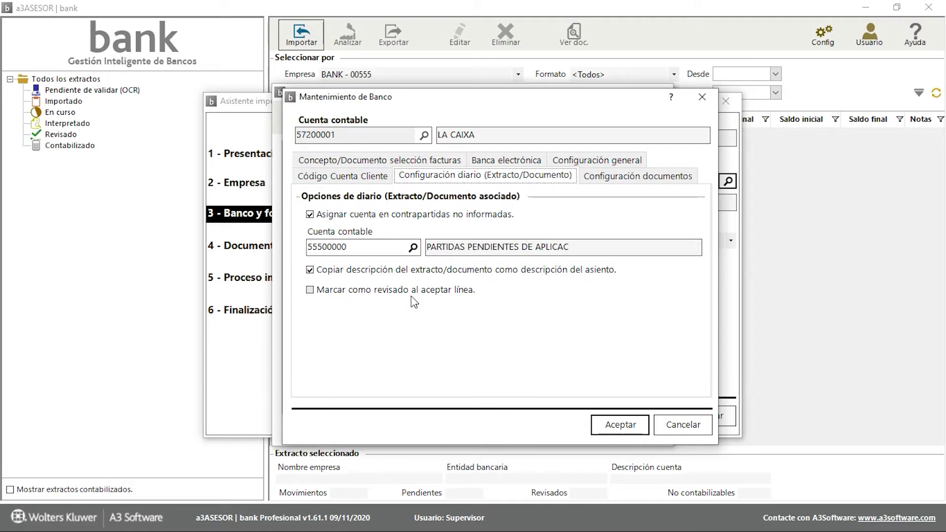
left_click(616, 180)
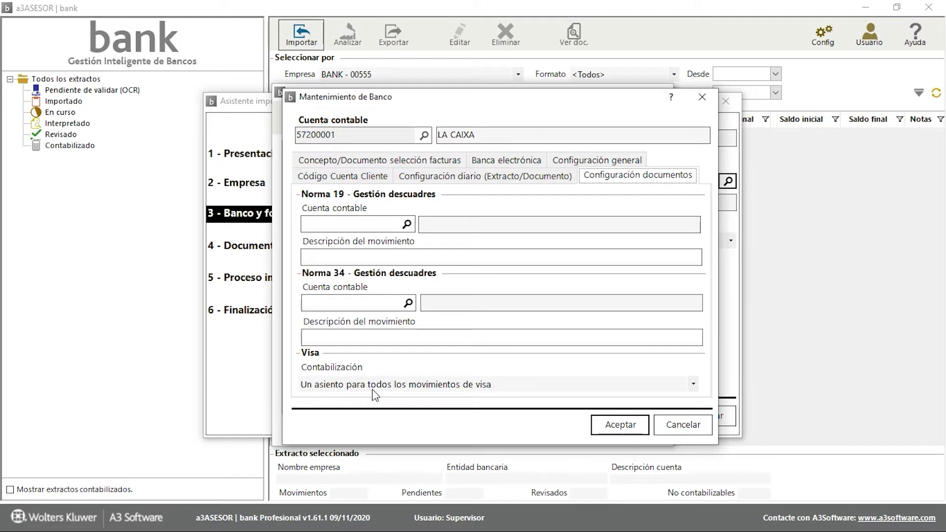
left_click(691, 388)
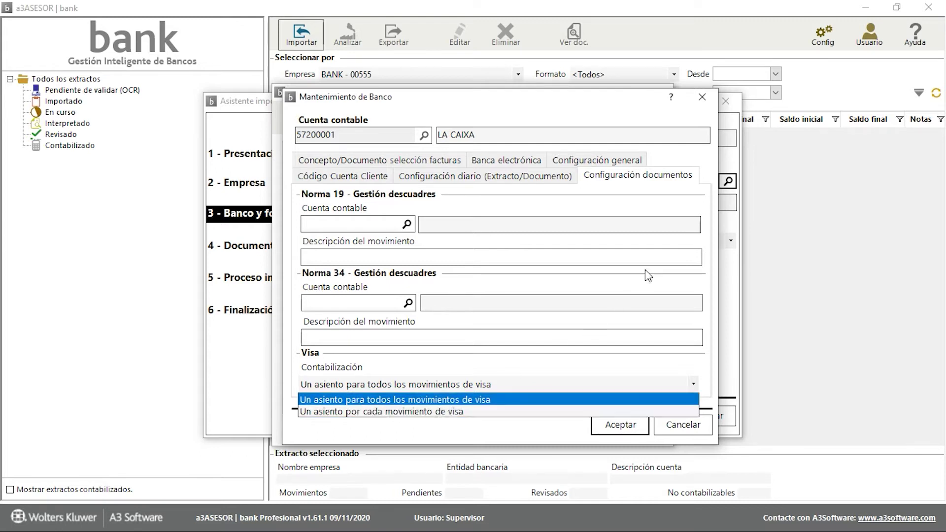
left_click(387, 161)
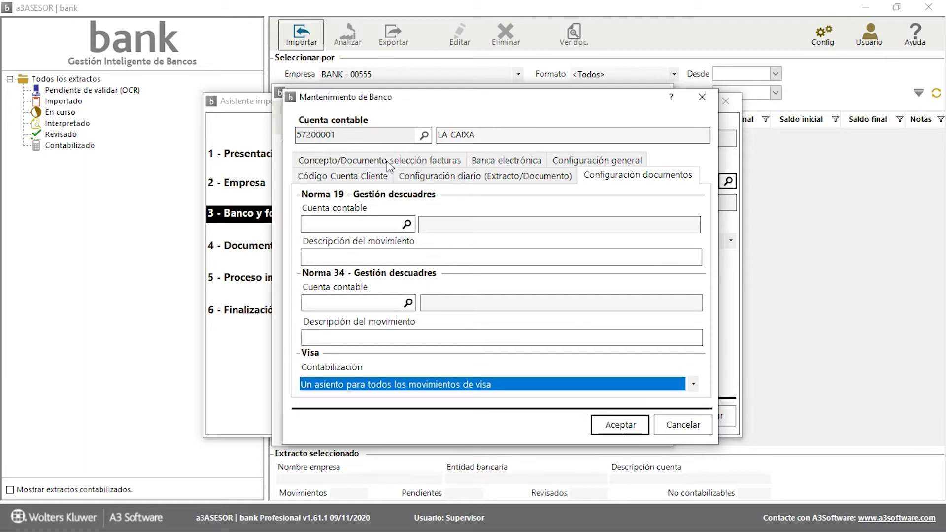
Step: Review the invoice concept and document templates and the fields available for the sales concept
left_click(389, 164)
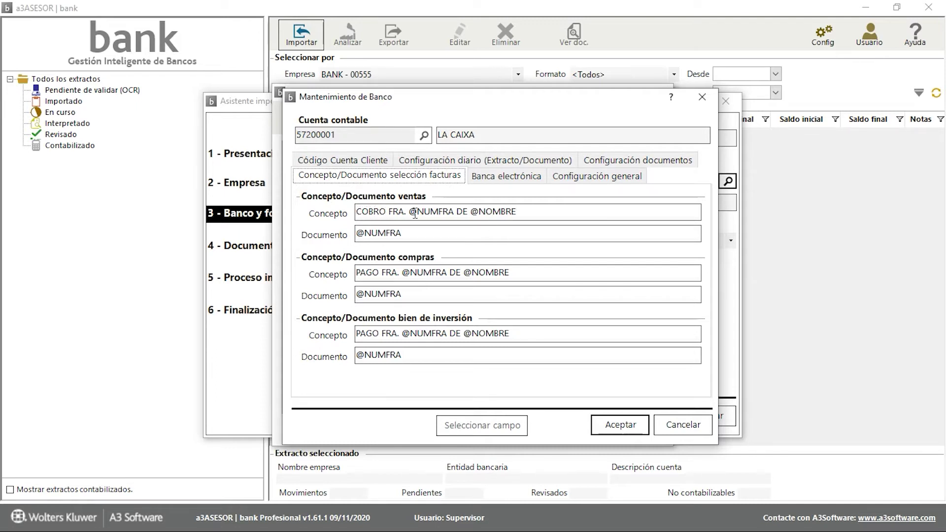
left_click(518, 212)
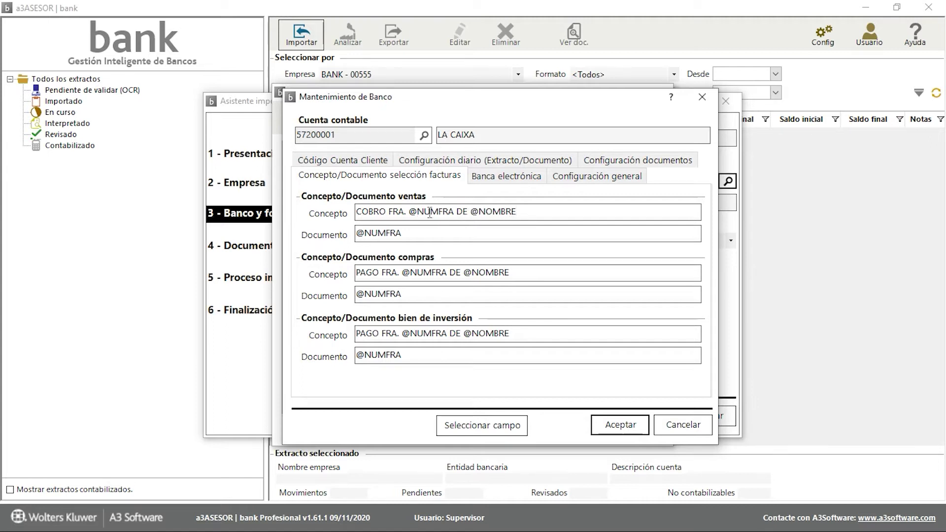
left_click(482, 425)
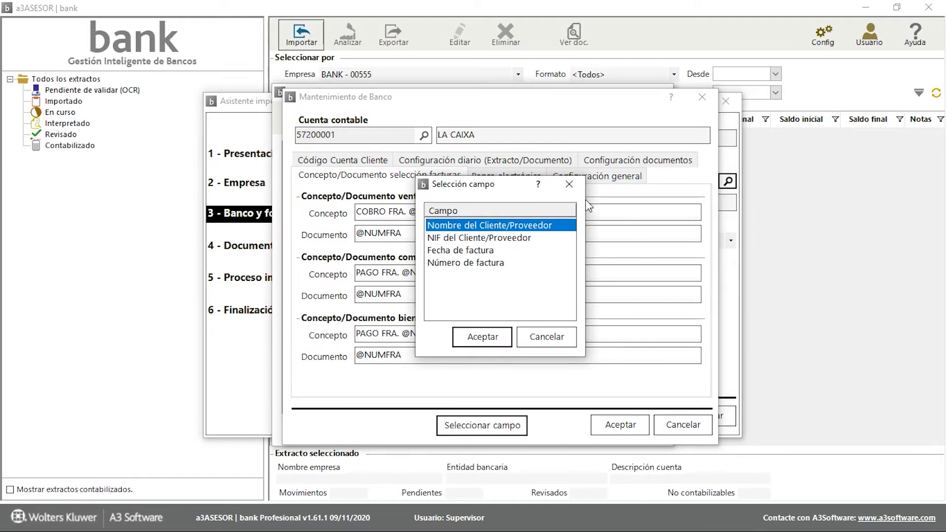
left_click(569, 184)
Step: Review the electronic banking and general settings, including the statement languages, then accept the bank record and close the bank list
left_click(510, 180)
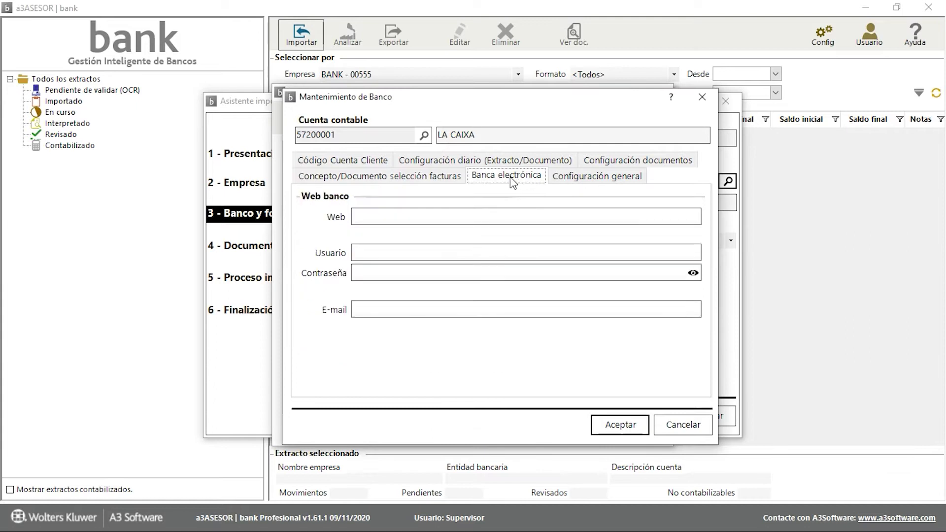
left_click(394, 213)
left_click(596, 179)
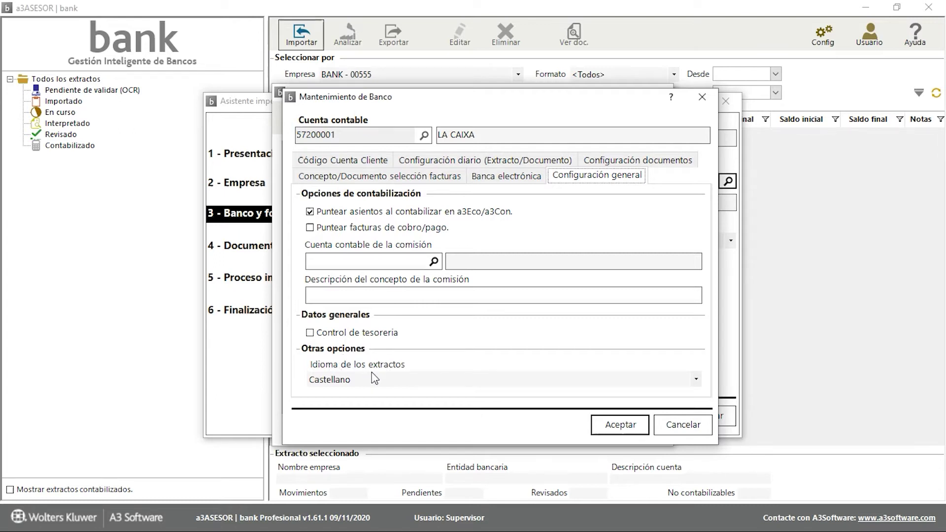
left_click(694, 380)
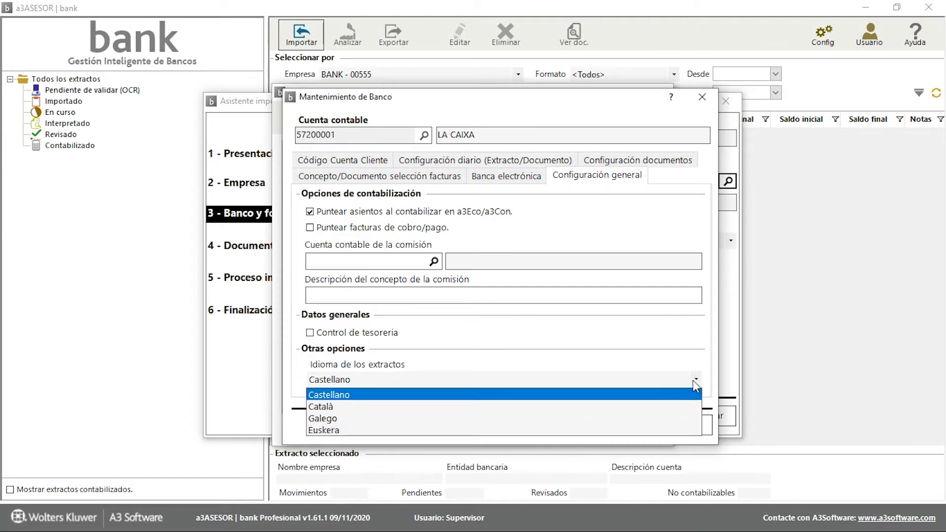
left_click(671, 349)
left_click(619, 424)
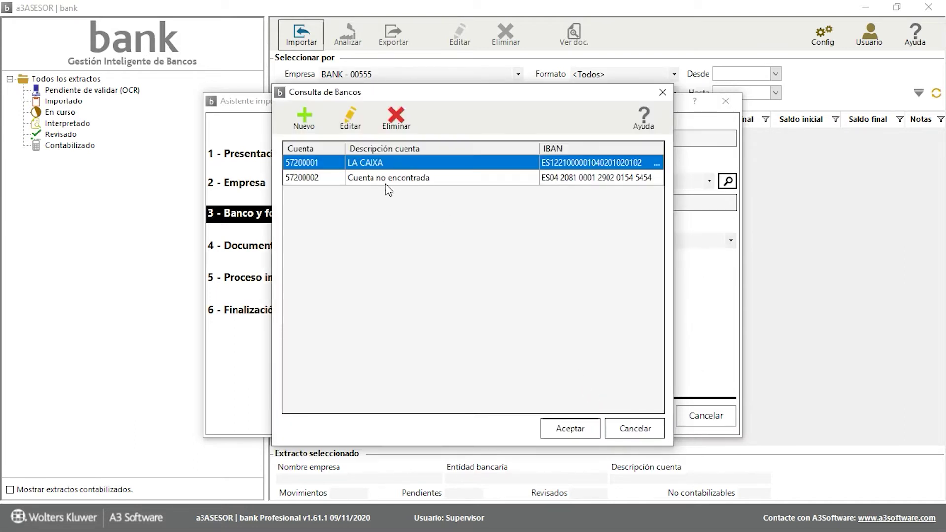
left_click(655, 98)
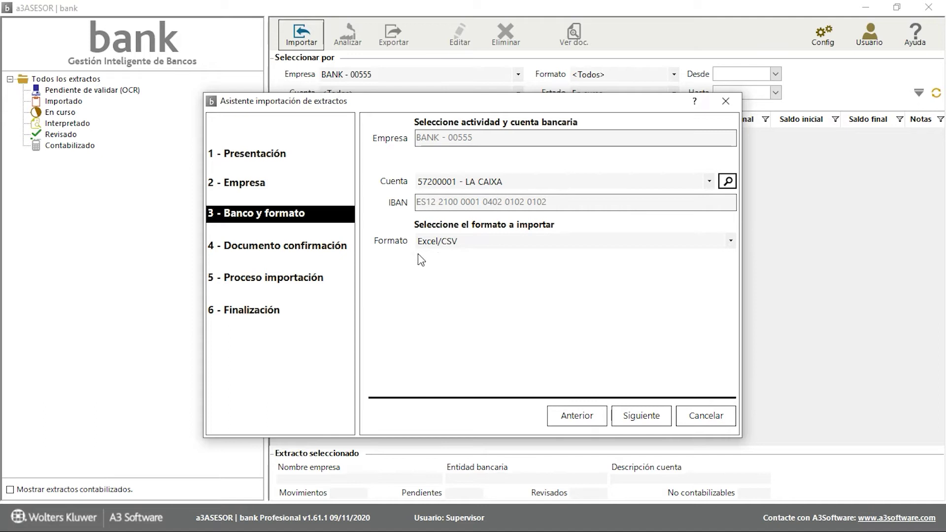
Step: Check the import formats, keep Excel/CSV for the LA CAIXA account and continue to document selection
left_click(730, 239)
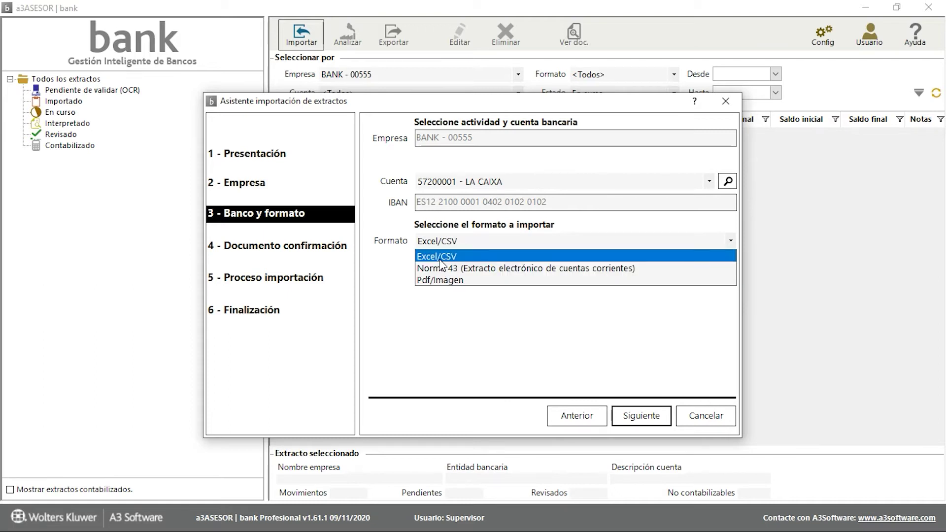
left_click(649, 380)
left_click(642, 415)
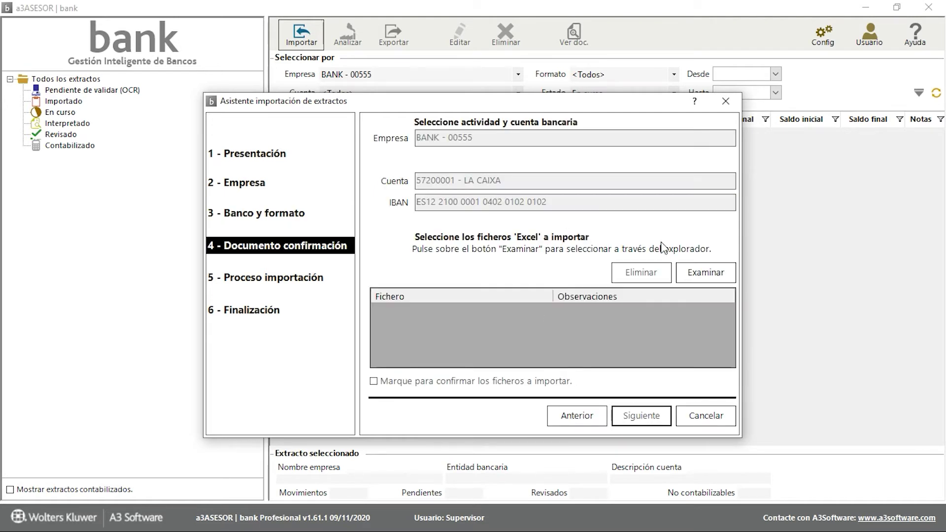
Step: Add the file 2100 - LA CAIXA Octubre 2019.xls from the DOC BANK\2019 folder on drive C to the import
left_click(703, 276)
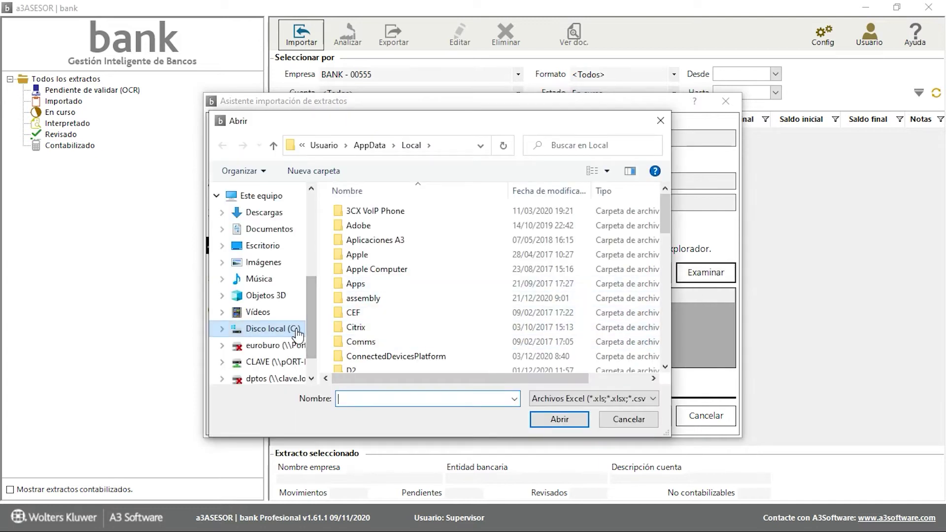
left_click(295, 329)
scroll(465, 298, "up", 10)
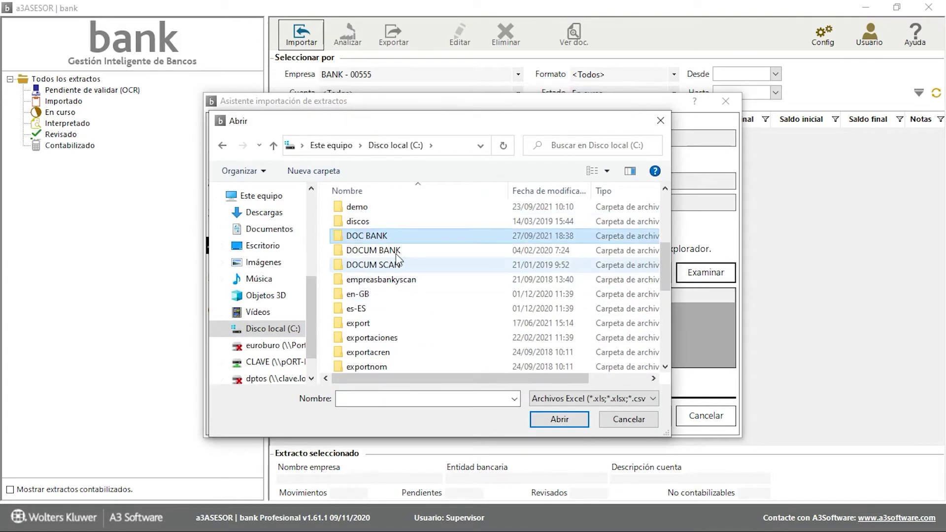
double_click(389, 235)
double_click(363, 216)
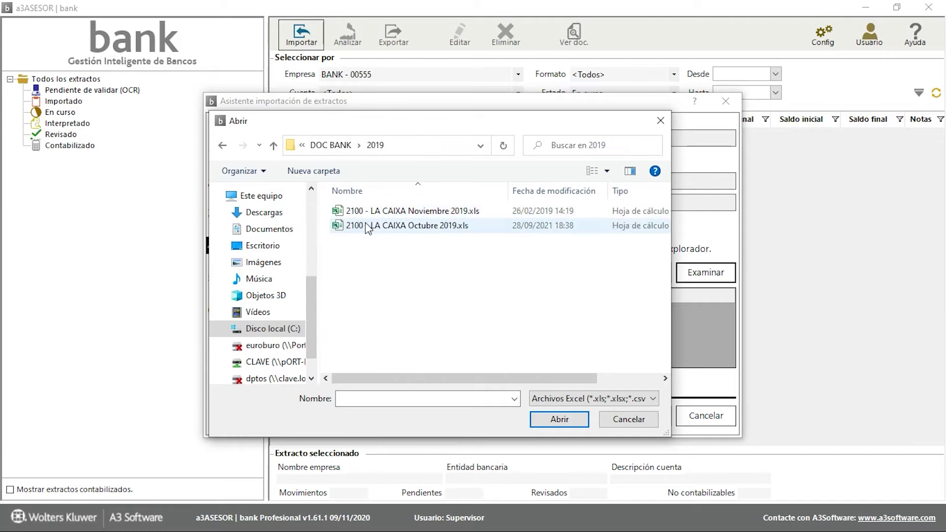
left_click(406, 224)
left_click(557, 419)
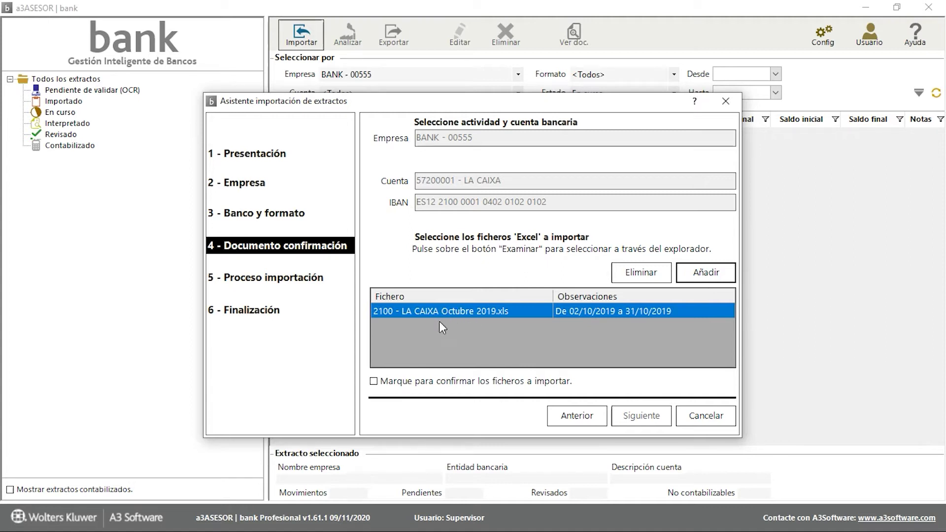
Step: Confirm and import the selected Excel file, then open the imported October 2019 LA CAIXA statement
left_click(374, 381)
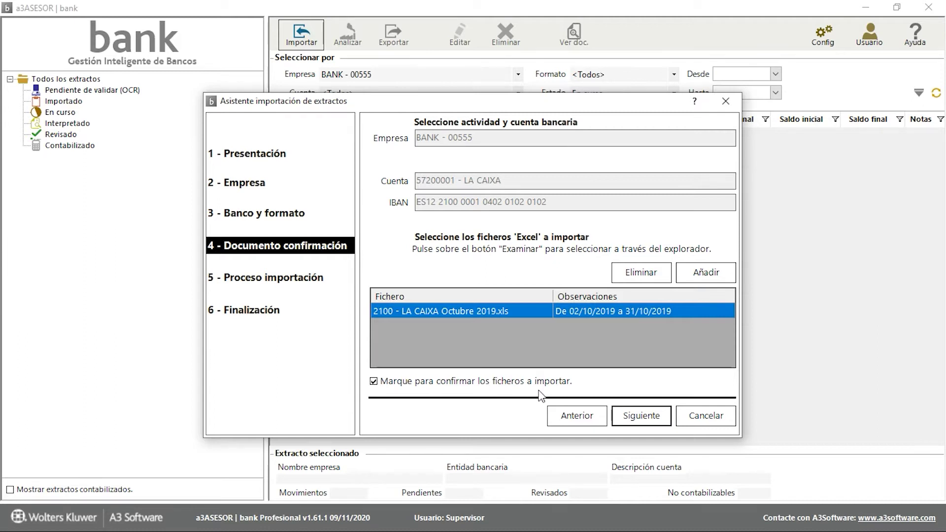
left_click(653, 421)
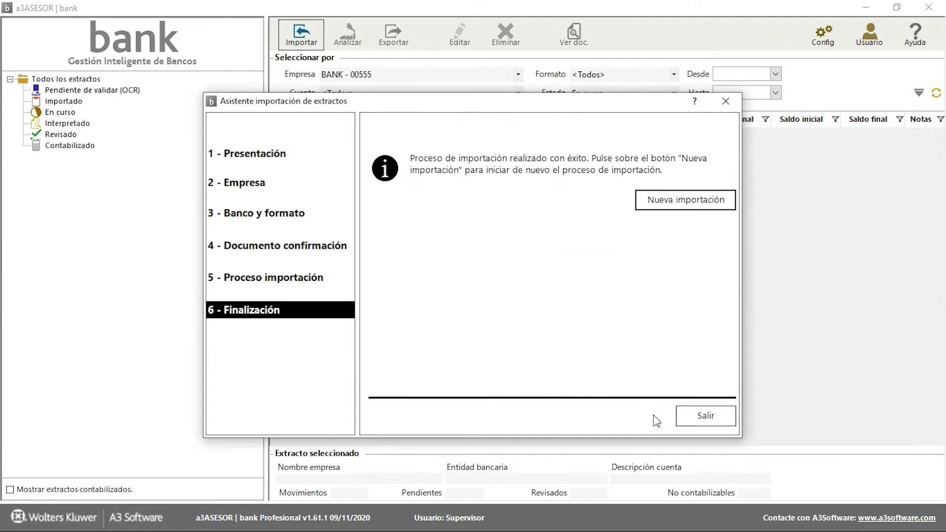
left_click(712, 422)
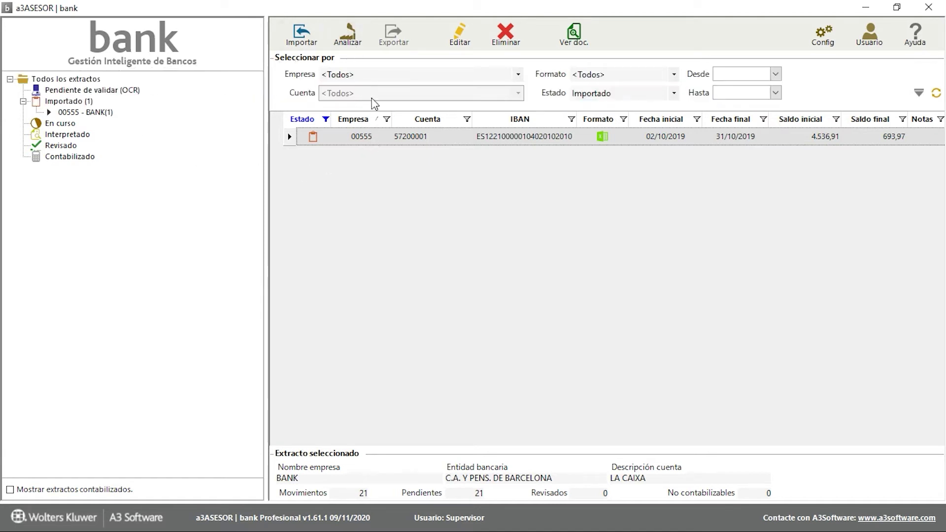
double_click(466, 138)
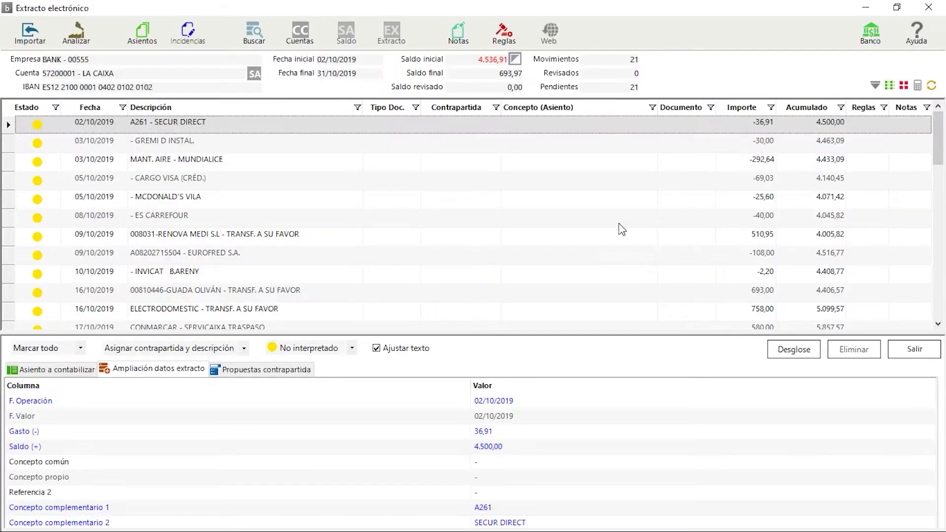
Step: Review which columns are assigned to FECHA, CONCEPTO, IMPORTE and SALDO in the statement's format configuration
left_click(902, 86)
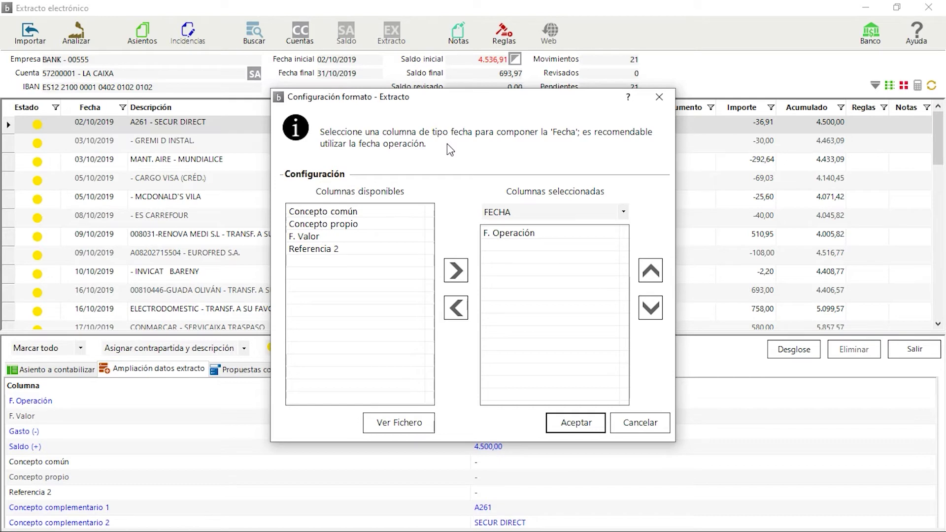
left_click(624, 212)
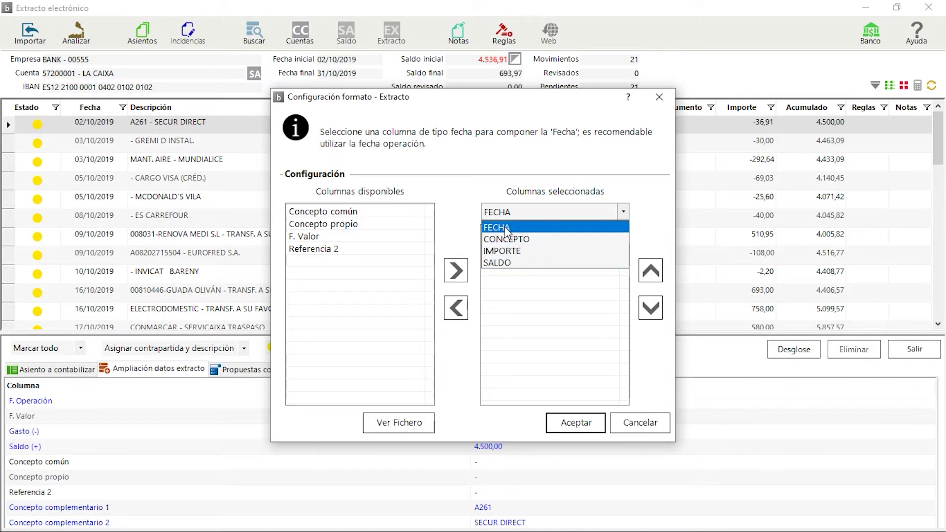
left_click(507, 228)
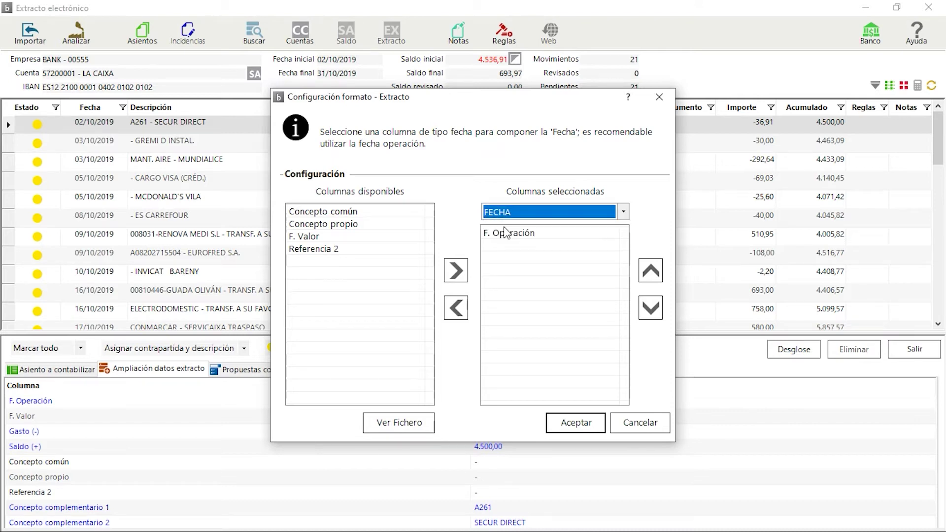
left_click(628, 213)
left_click(502, 236)
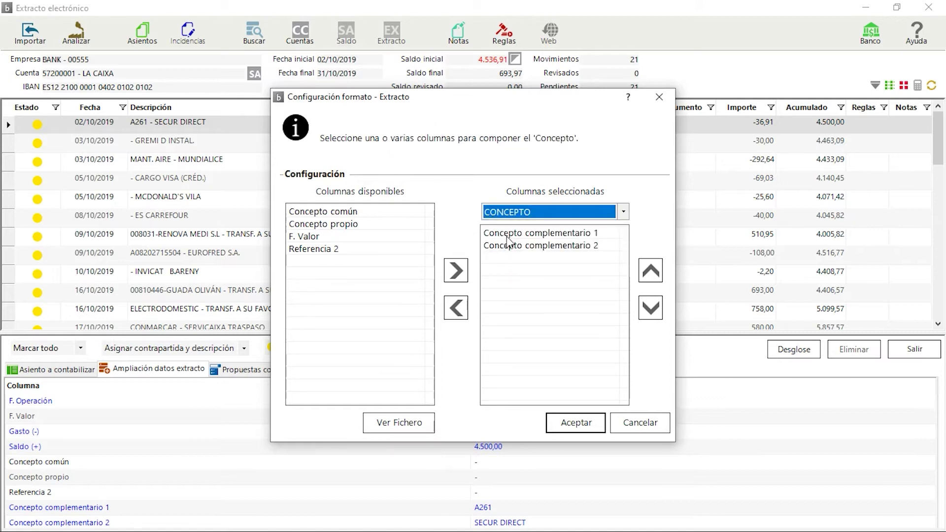
left_click(623, 213)
left_click(499, 249)
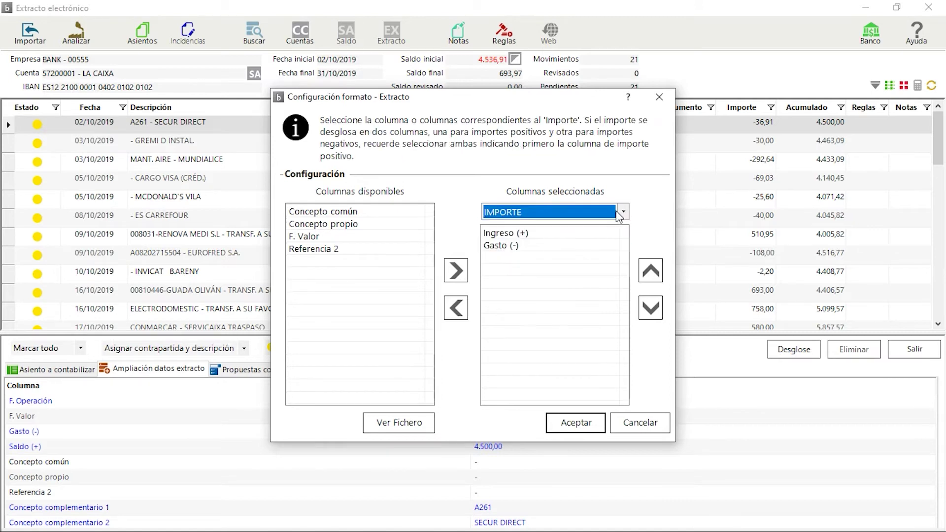
left_click(623, 213)
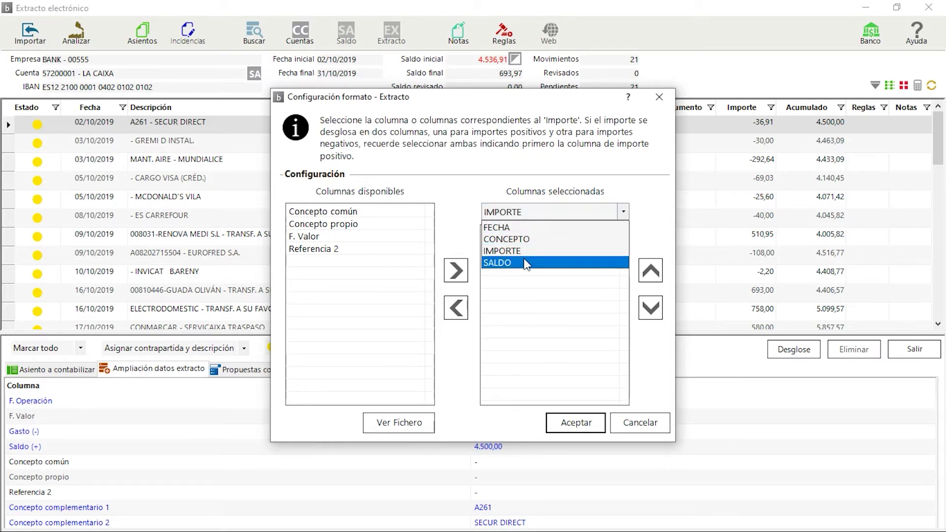
left_click(527, 261)
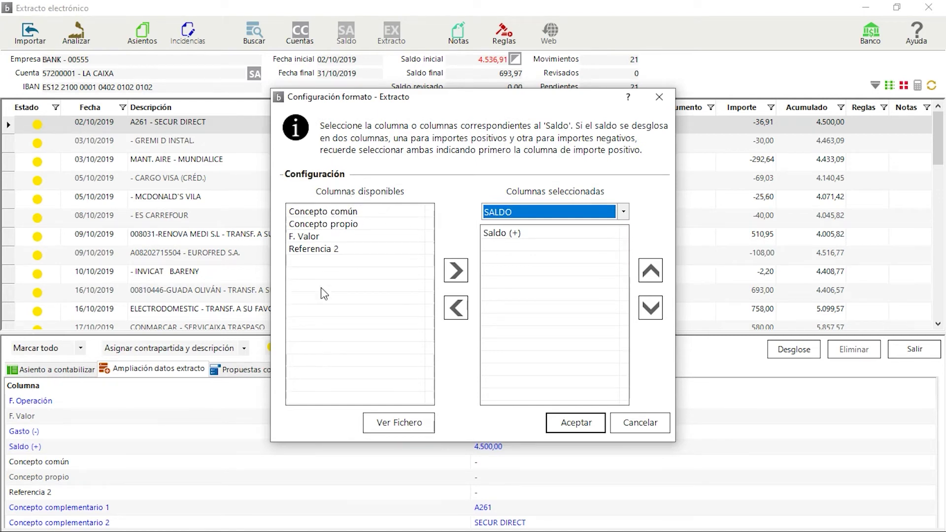
Step: Look over the unassigned columns Concepto común, Concepto propio, F. Valor and Referencia 2, and accept the format configuration
left_click(329, 213)
left_click(329, 228)
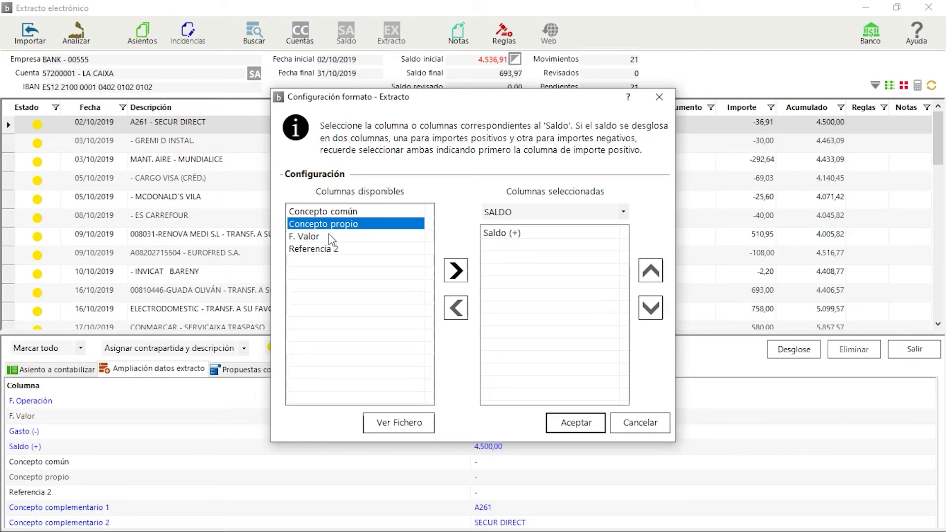
left_click(329, 237)
left_click(331, 249)
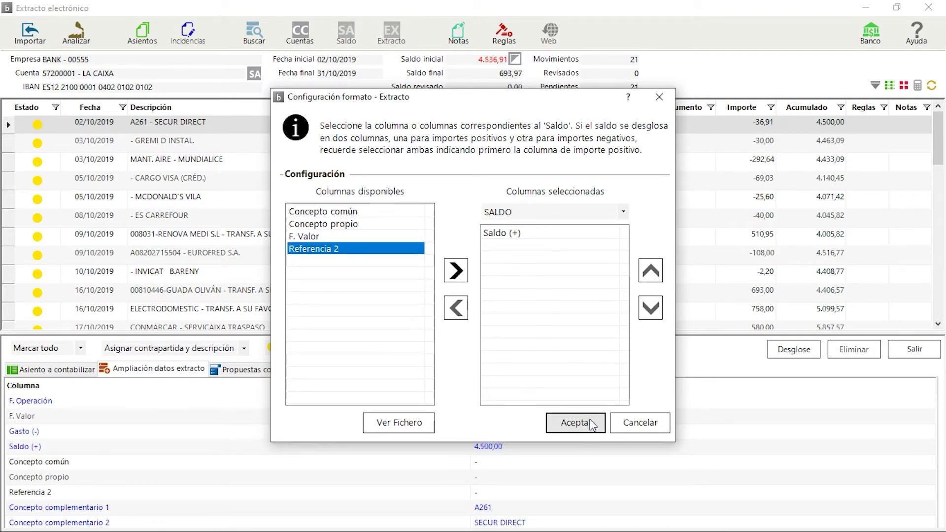
left_click(592, 424)
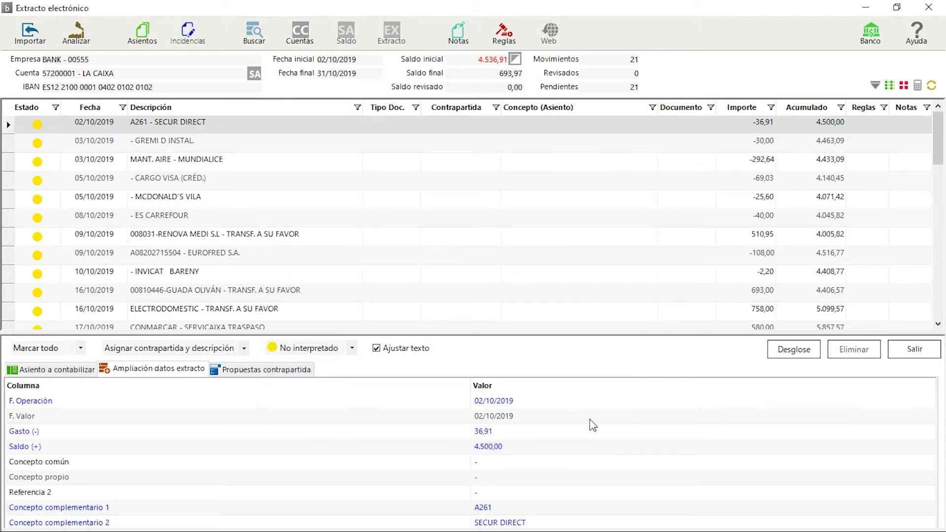
Step: Analyze the imported LA CAIXA statement from the statement list and show the counterpart proposals for the SECUR DIRECT movement
left_click(915, 351)
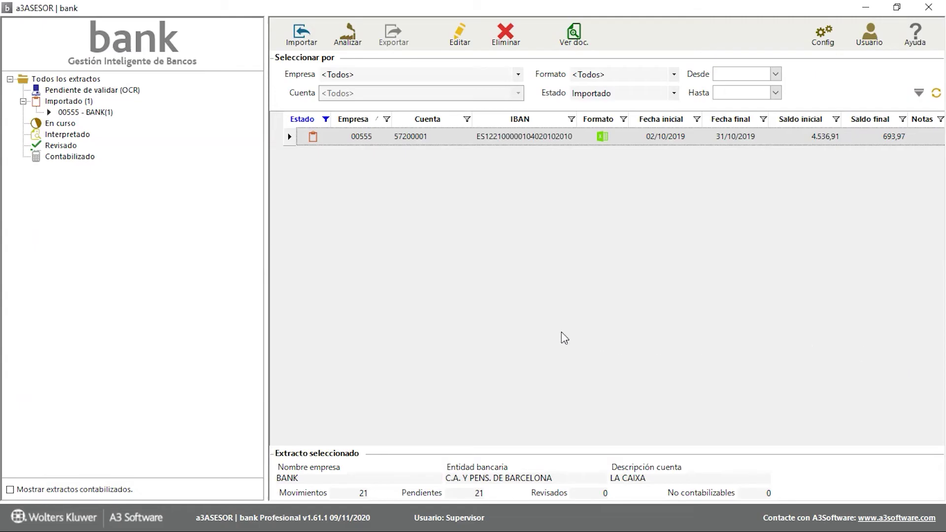
left_click(351, 40)
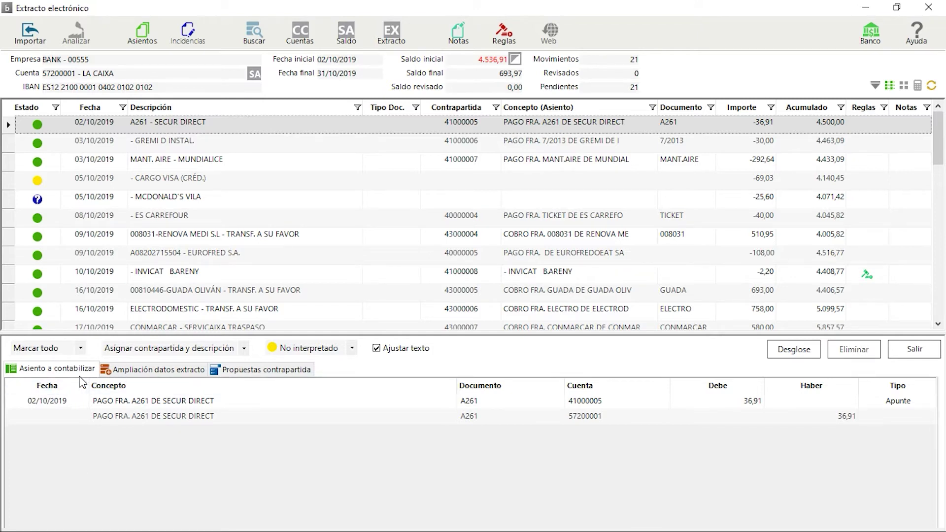
left_click(249, 371)
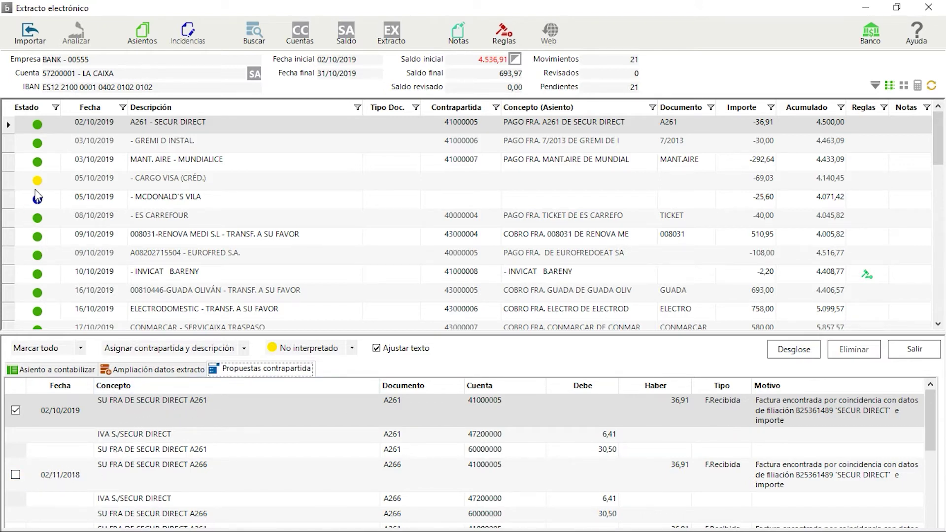
Step: Start a document import for the CARGO VISA (CRÉD.) movement of 05/10/2019
left_click(58, 182)
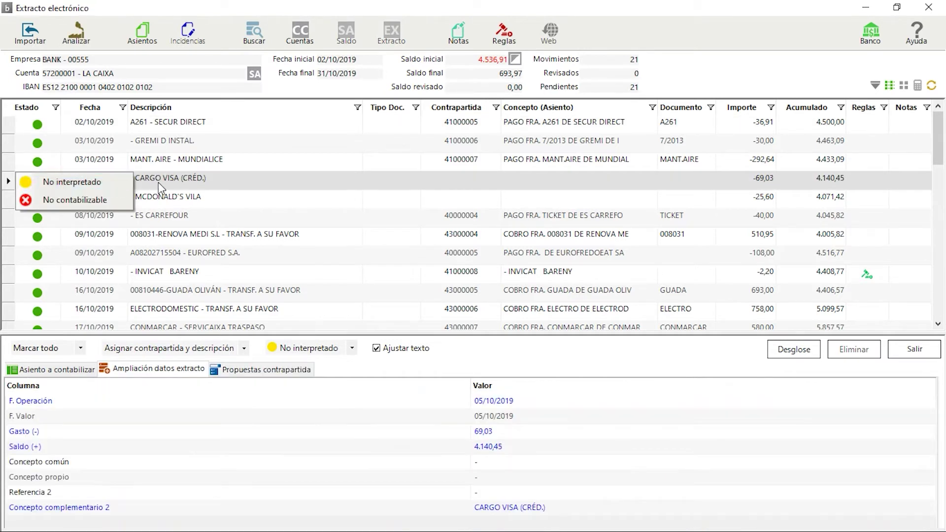
left_click(158, 181)
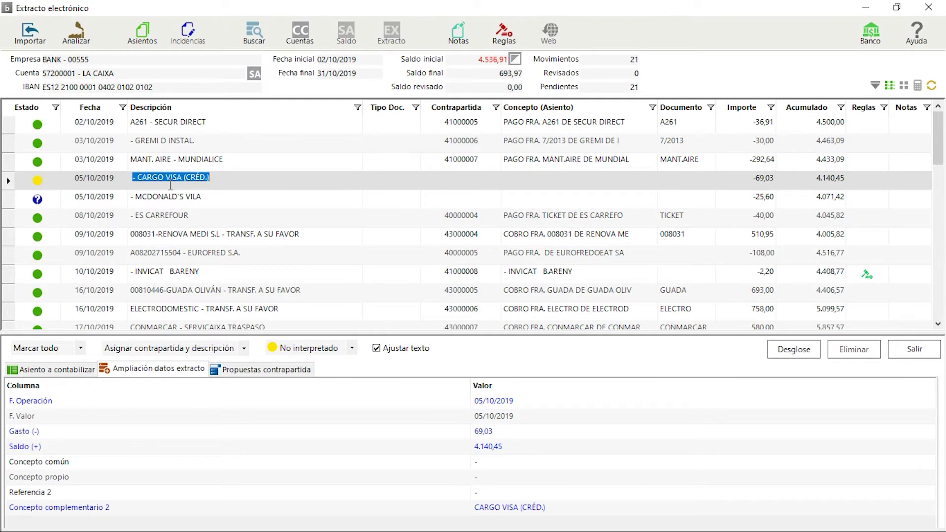
right_click(375, 178)
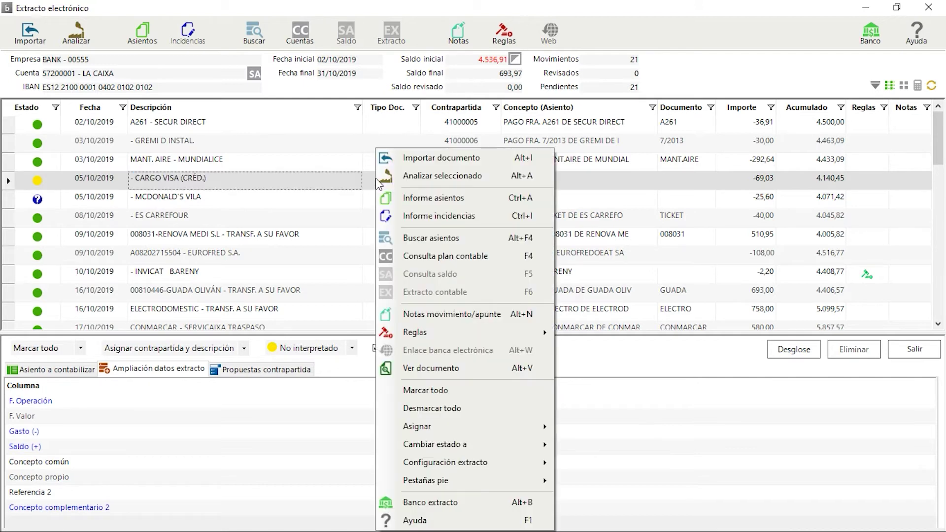
left_click(415, 159)
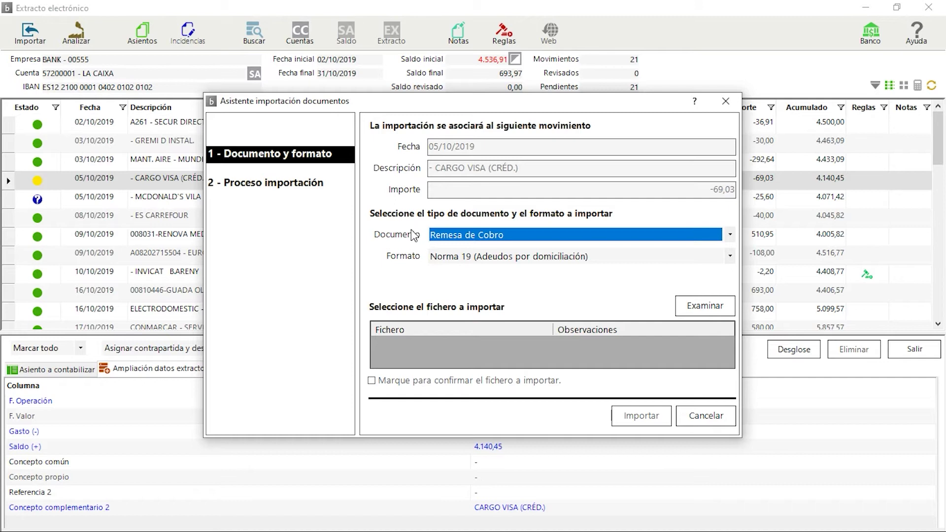
Step: Set the document type to Extracto de Visa and the import format to Pdf/Imagen
left_click(731, 235)
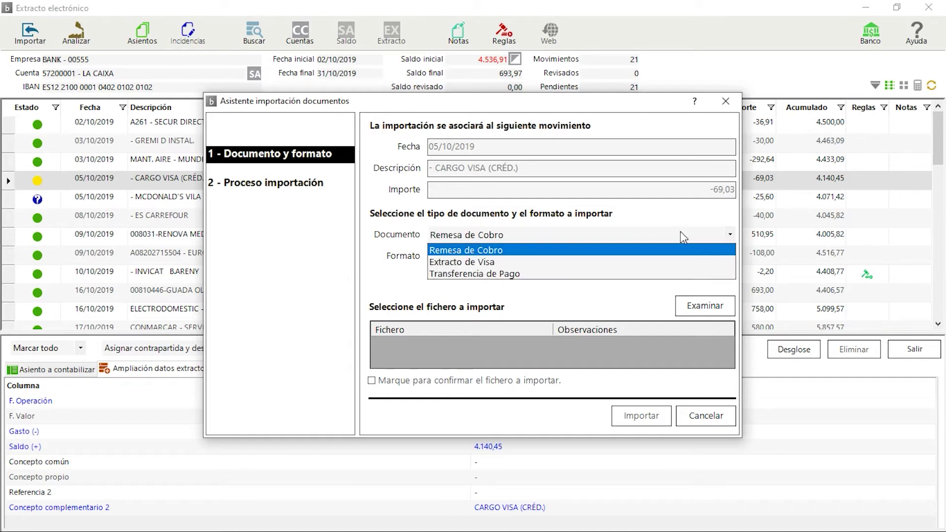
left_click(441, 266)
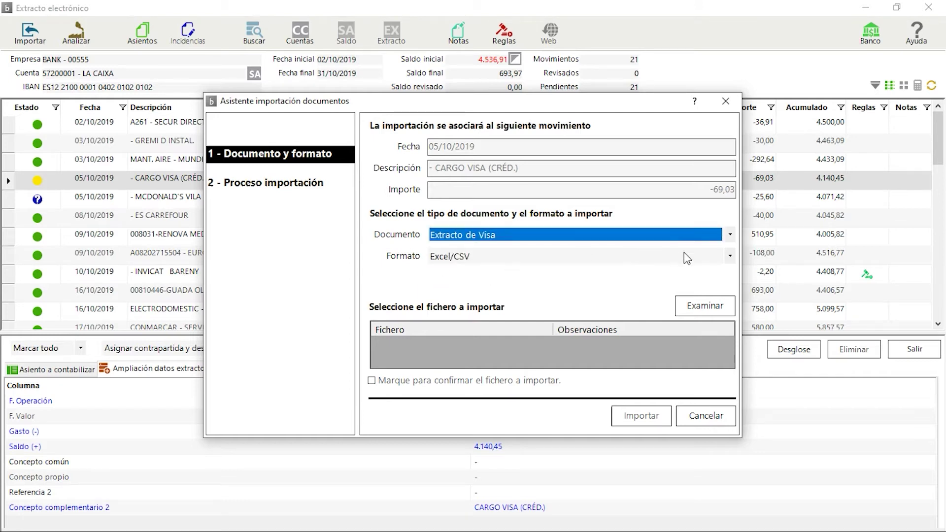
left_click(728, 257)
left_click(730, 258)
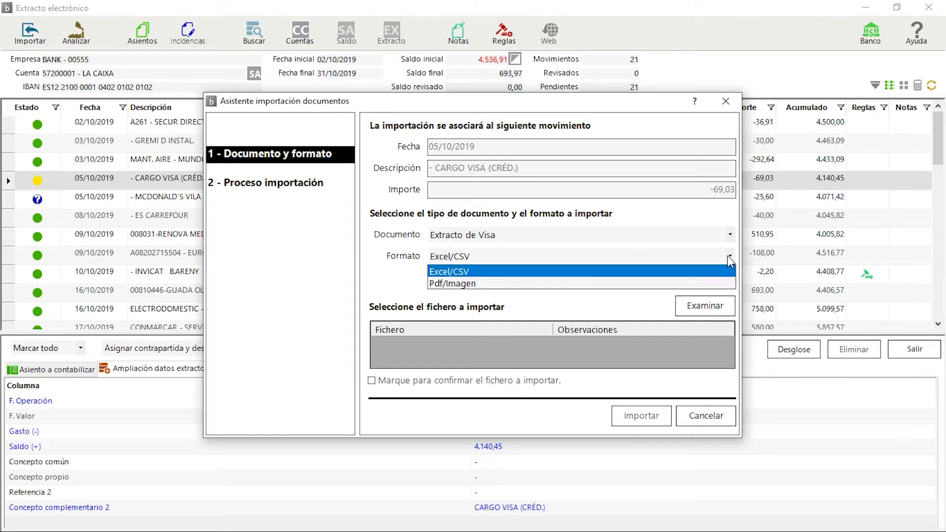
left_click(450, 285)
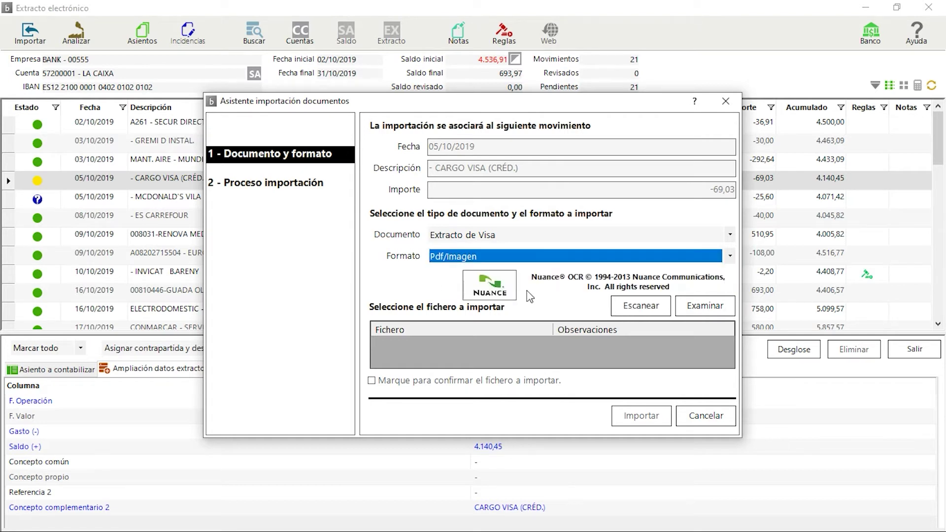
Step: Import the file EXTRACTO LACAIXA VISA_05_10_19_.pdf from the DOC BANK\2019 folder on drive C for OCR processing
left_click(708, 309)
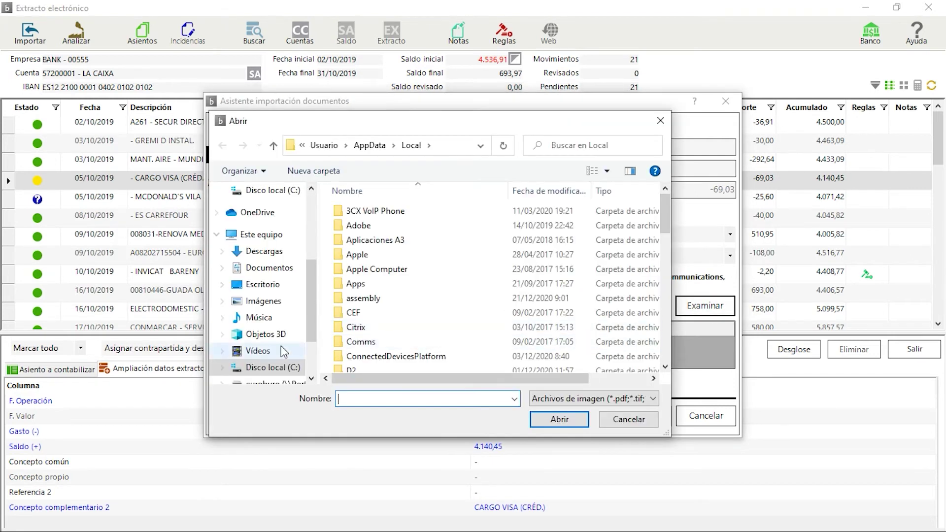
key("d")
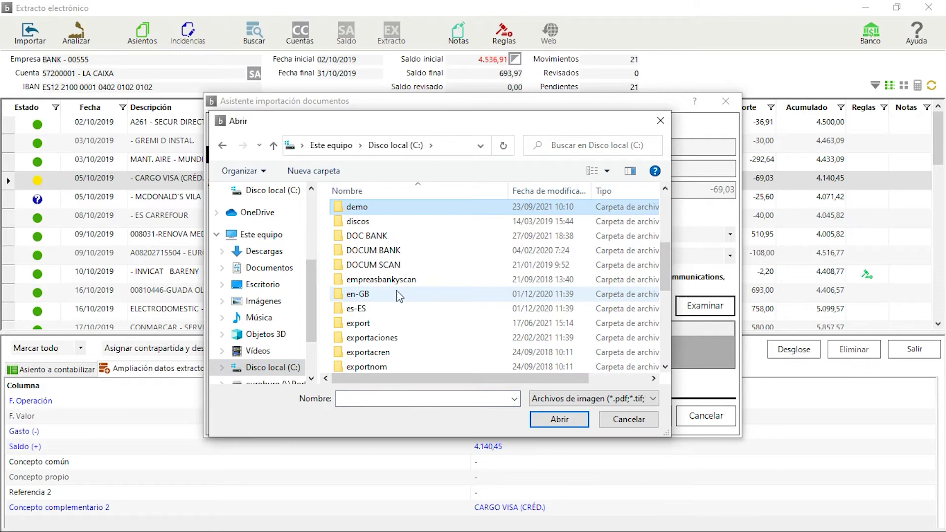
left_click(379, 235)
double_click(379, 237)
double_click(360, 215)
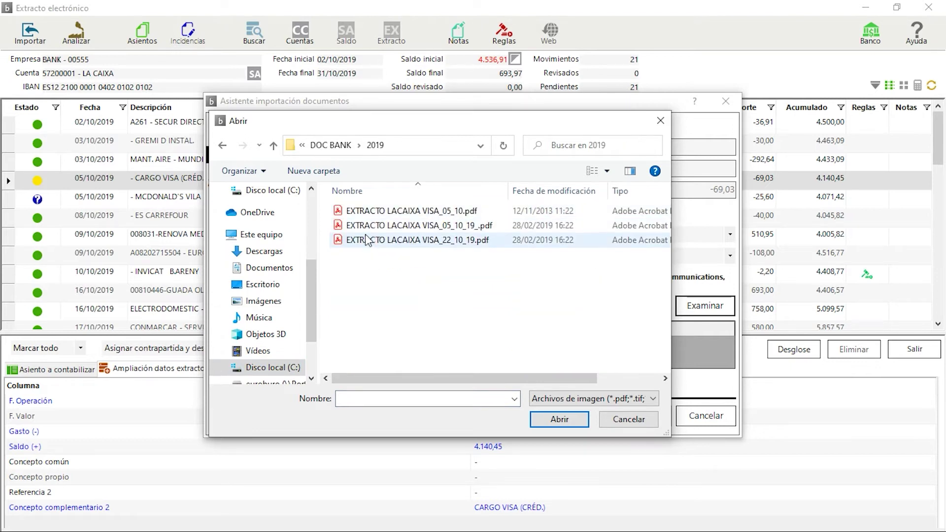
left_click(388, 230)
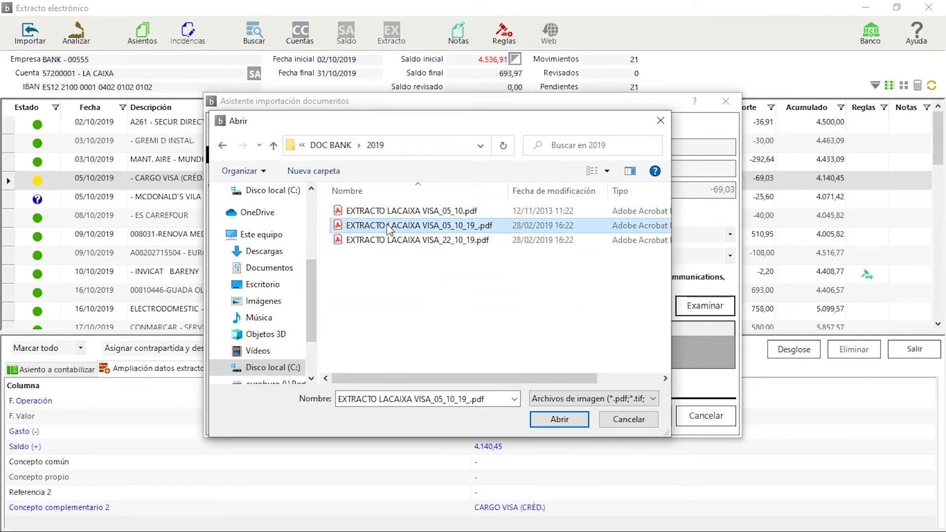
left_click(560, 419)
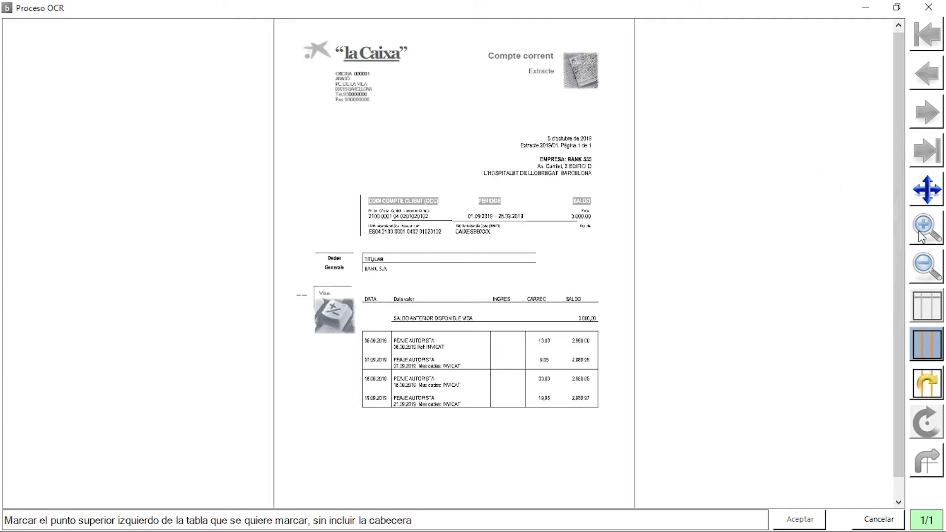
Step: Mark the Visa movements table for OCR with its header, from above the DATA heading to below the 19.09.2019 row, with the header line under the headings
left_click(920, 355)
left_click(933, 238)
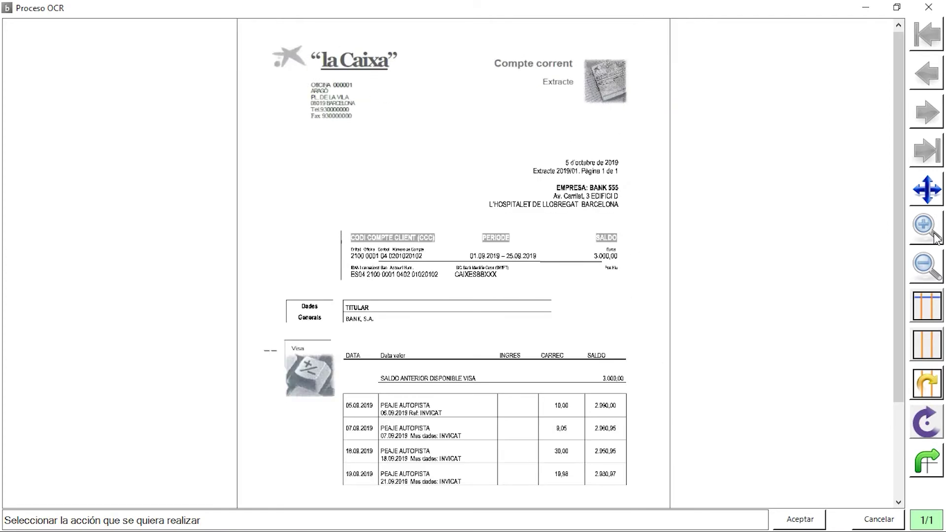
left_click(932, 238)
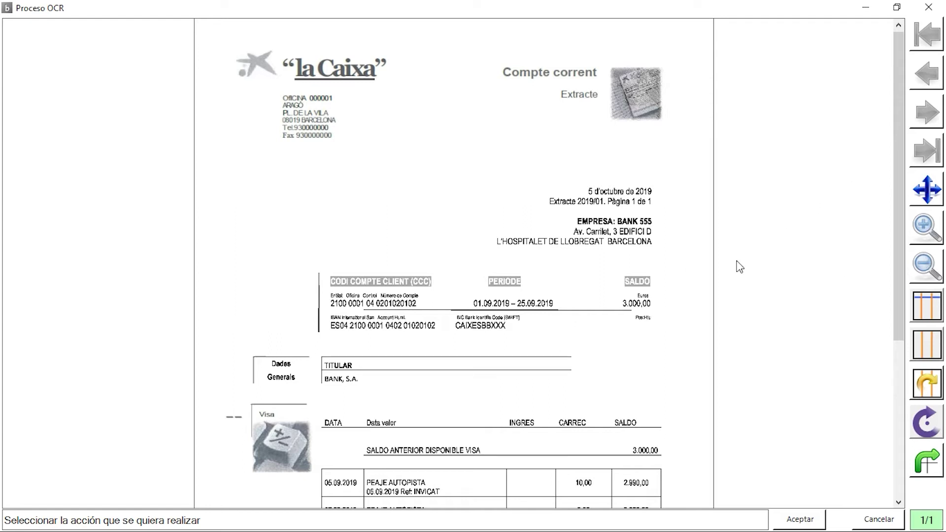
scroll(677, 345, "down", 5)
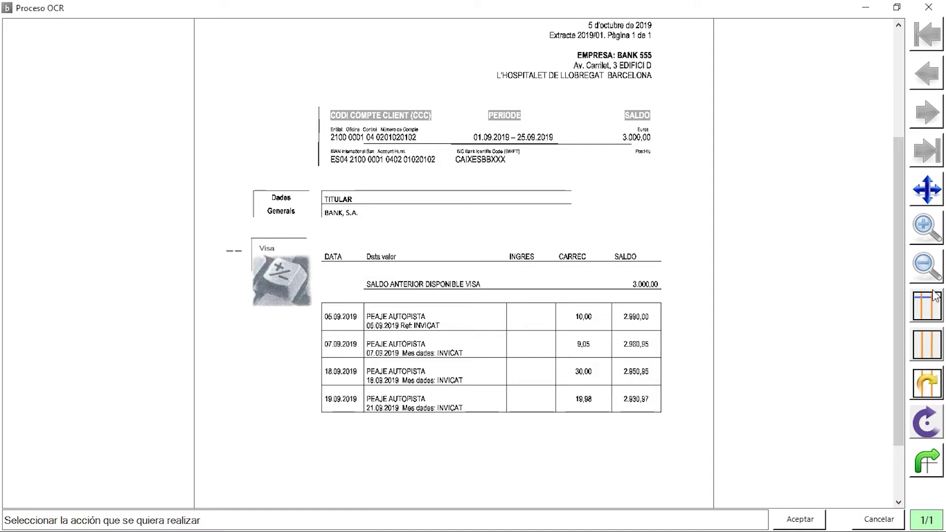
left_click(926, 309)
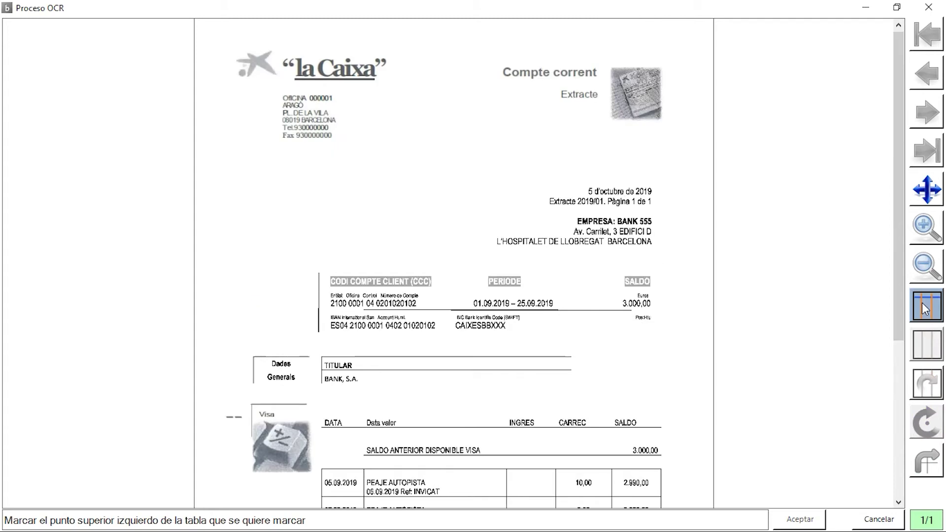
scroll(656, 306, "down", 5)
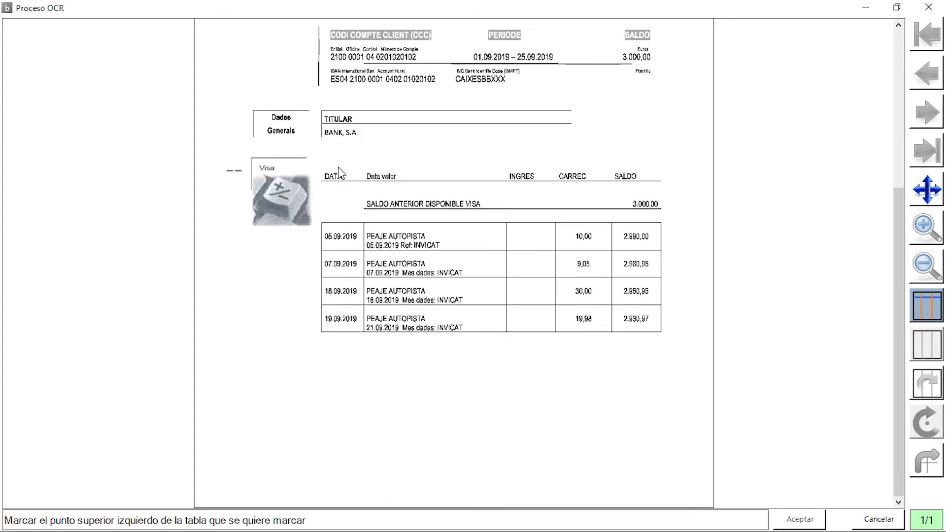
left_click(317, 158)
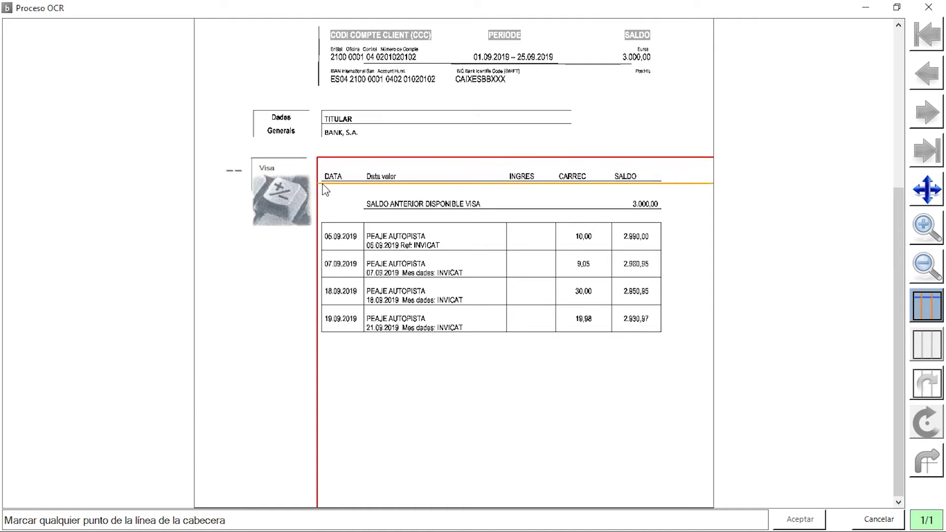
left_click(324, 185)
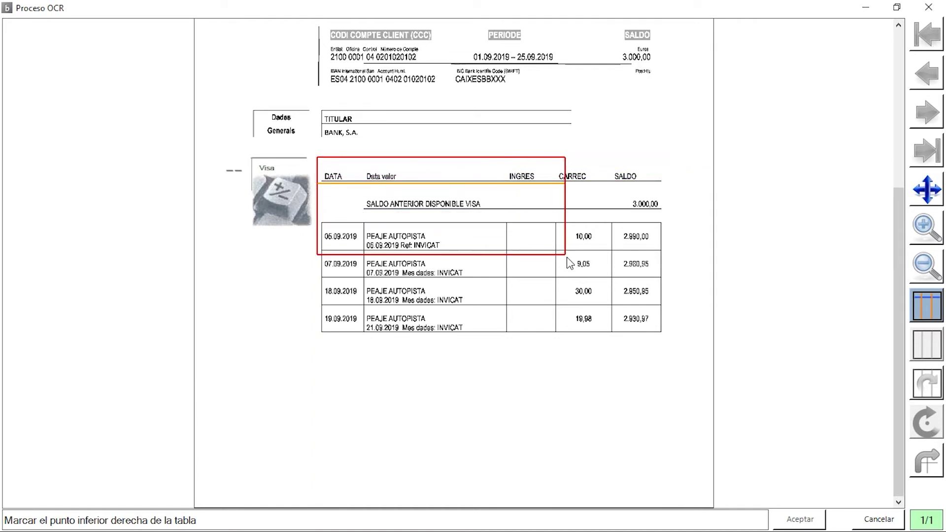
left_click(664, 334)
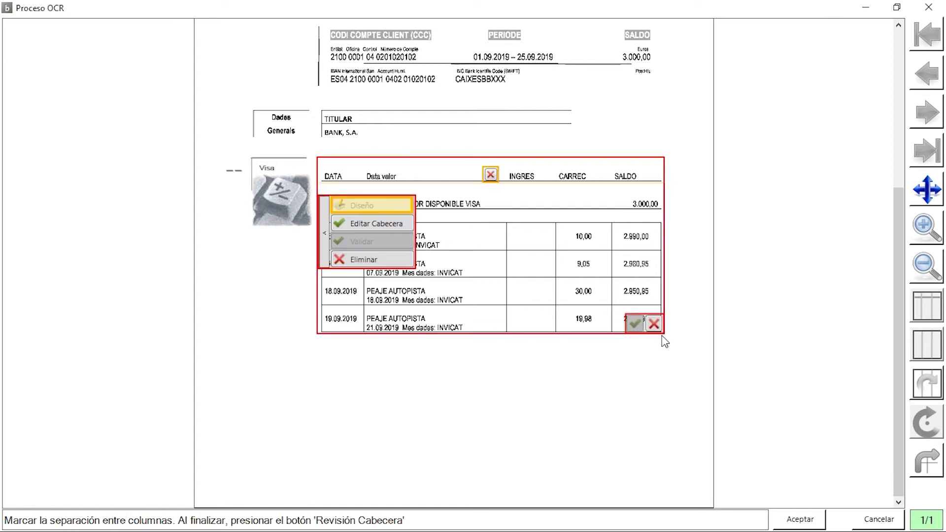
Step: Mark the column separators of the Visa table between DATA, Data valor, INGRES, CARREC and SALDO
left_click(609, 327)
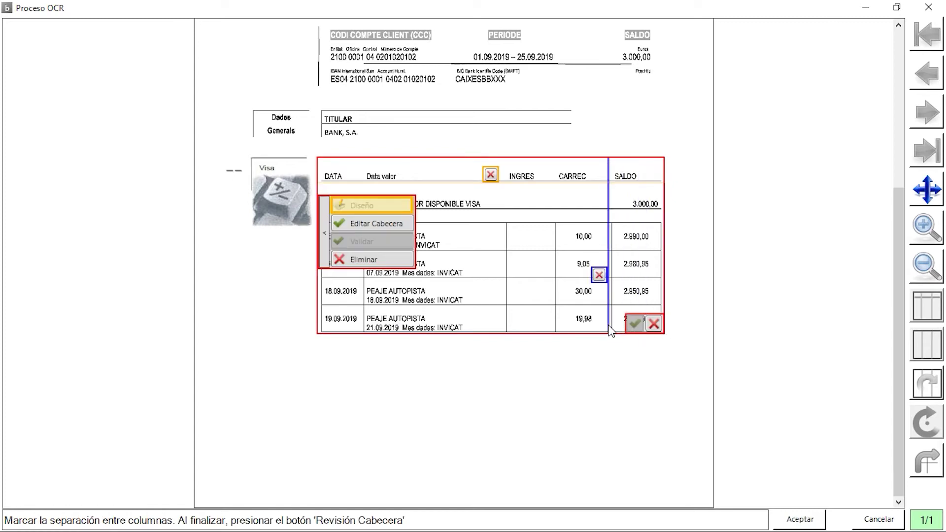
left_click(557, 320)
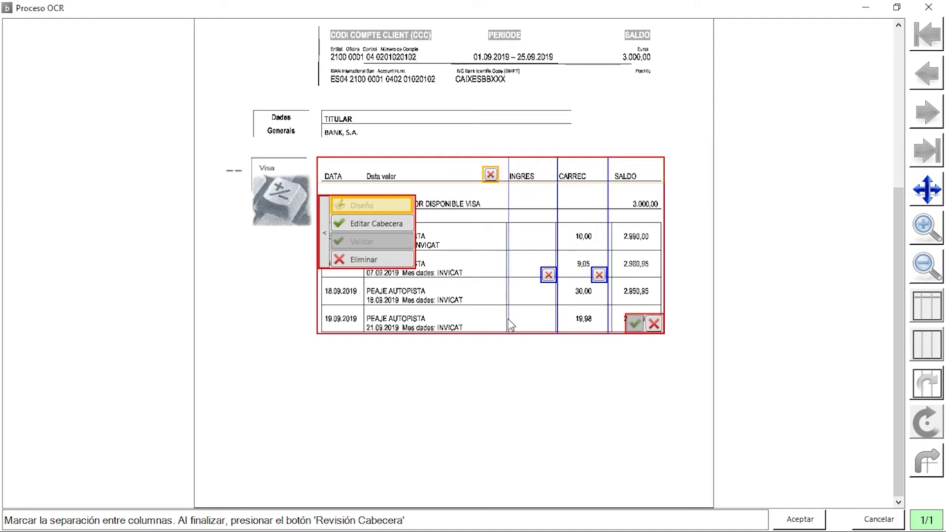
left_click(505, 325)
left_click(363, 330)
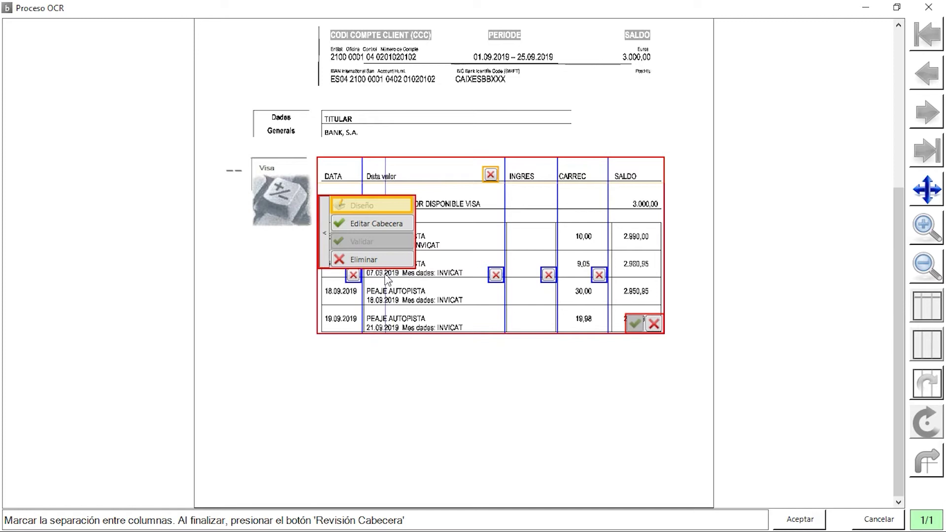
Step: Rename the table's first four header columns as FECHA, CONCEPTO, INGRESO and CARGO, and validate the table
left_click(365, 222)
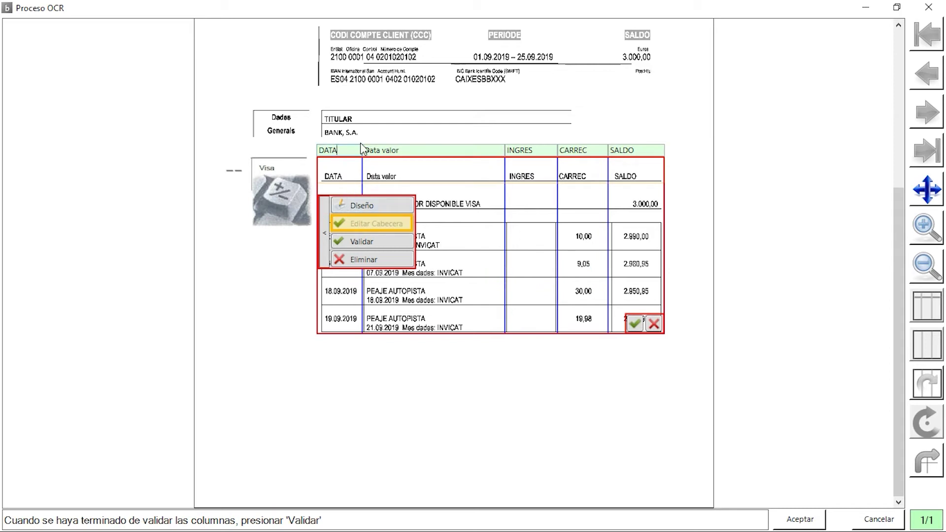
key("Tab")
key("Delete")
key("Delete")
key("Delete")
key("Delete")
key("Delete")
key("Delete")
key("Delete")
key("Delete")
key("Delete")
key("Delete")
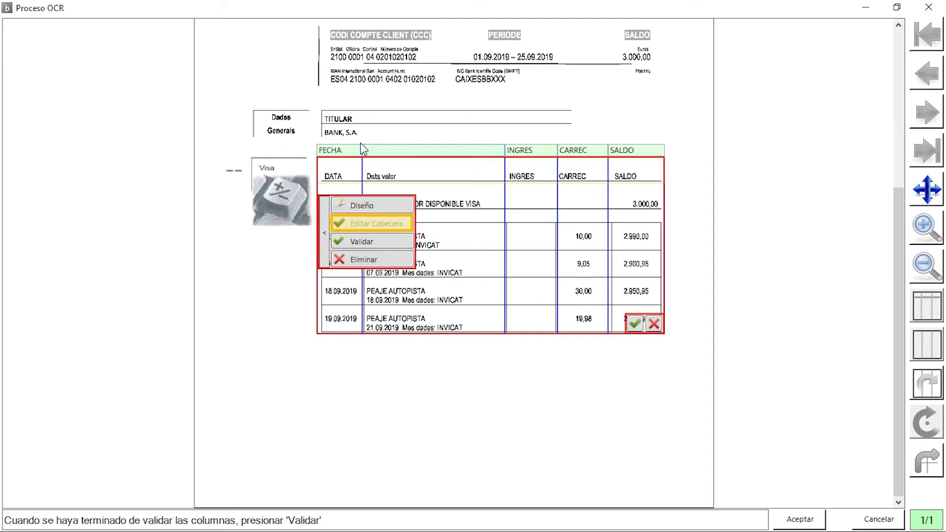
type("CONCEPTO")
key("Tab")
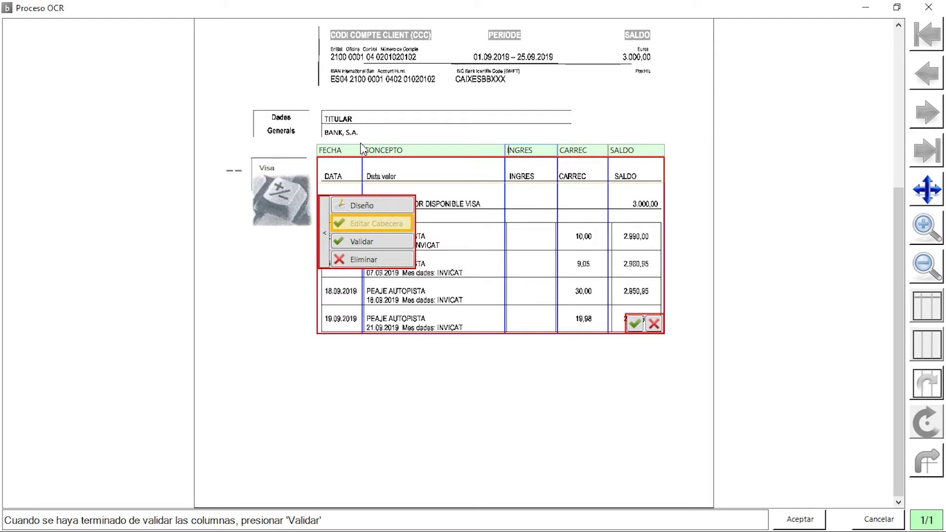
key("Tab")
key("Delete")
key("Delete")
key("Delete")
key("Delete")
key("Delete")
key("Delete")
left_click(388, 247)
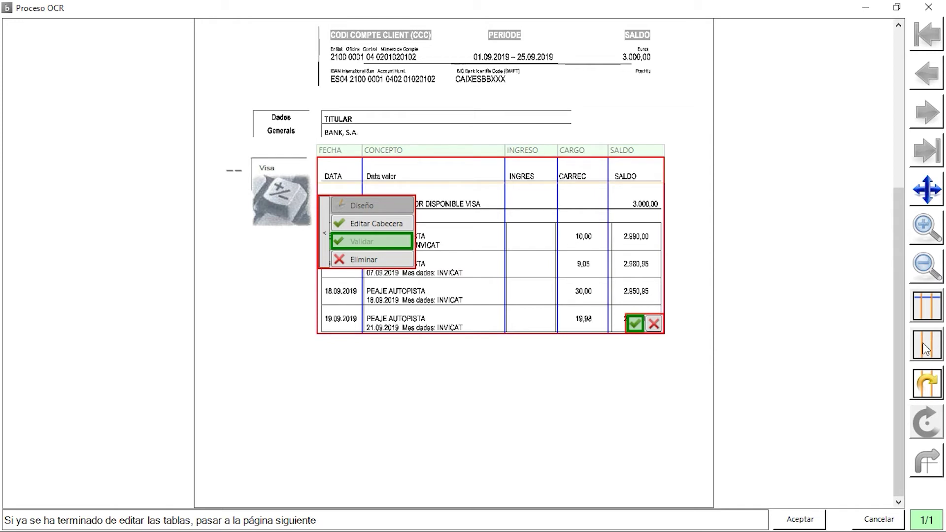
Step: Accept the OCR process, confirm the Visa statement file and import it into the CARGO VISA (CRÉD.) movement
left_click(800, 520)
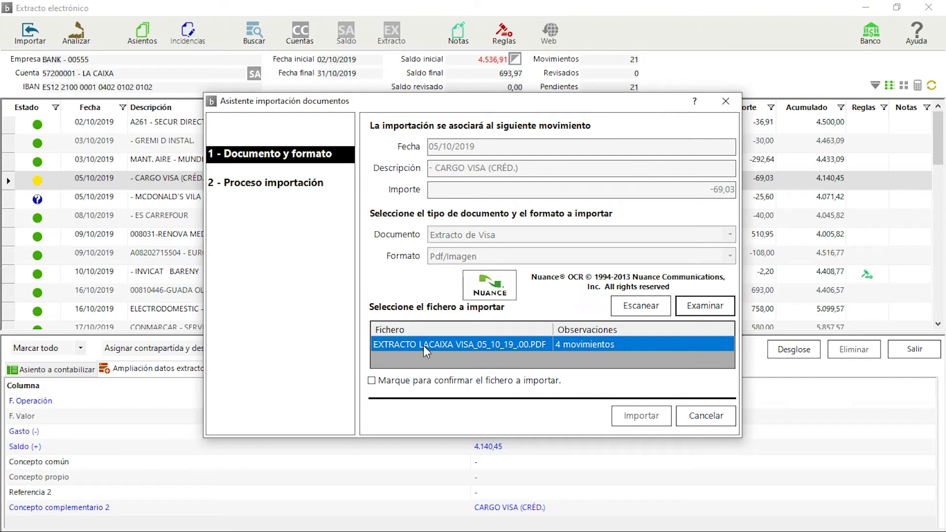
left_click(374, 382)
left_click(629, 416)
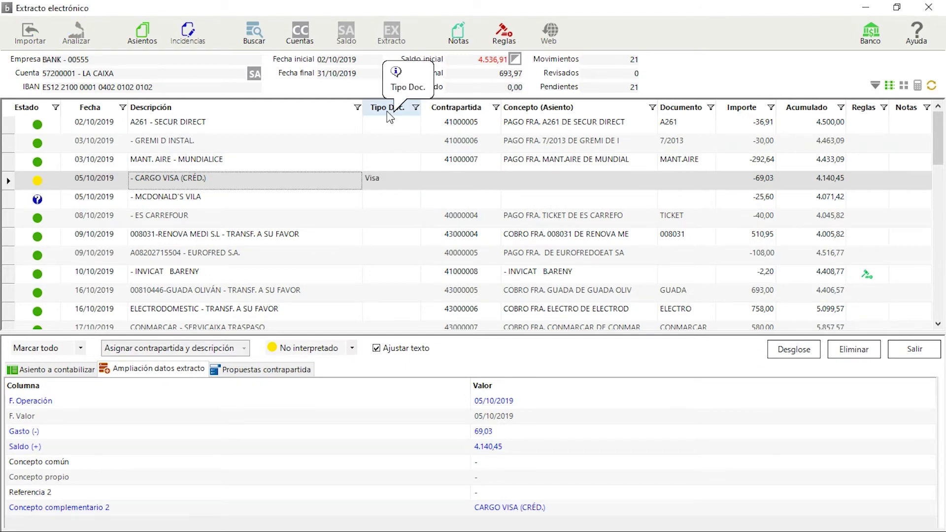
Step: Review the Visa document attached to the CARGO VISA (CRÉD.) movement and delete it from the movement
left_click(377, 185)
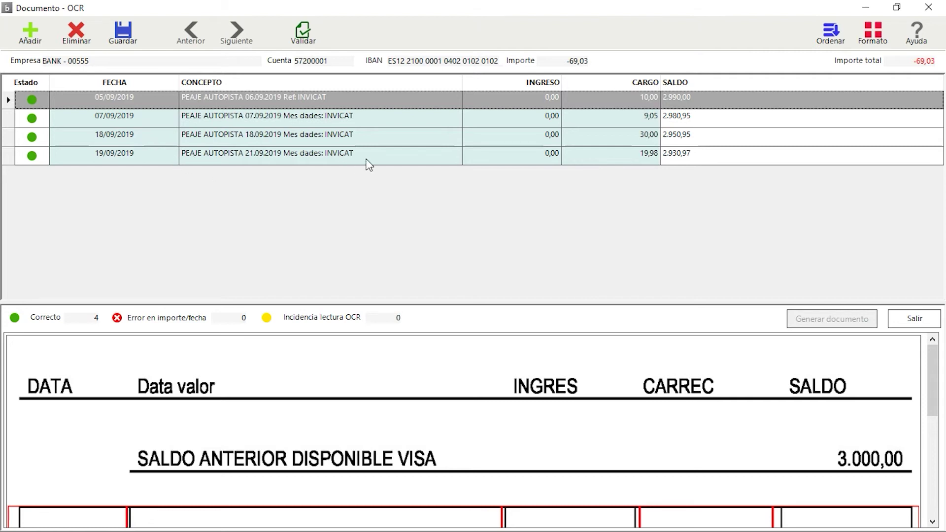
left_click(934, 319)
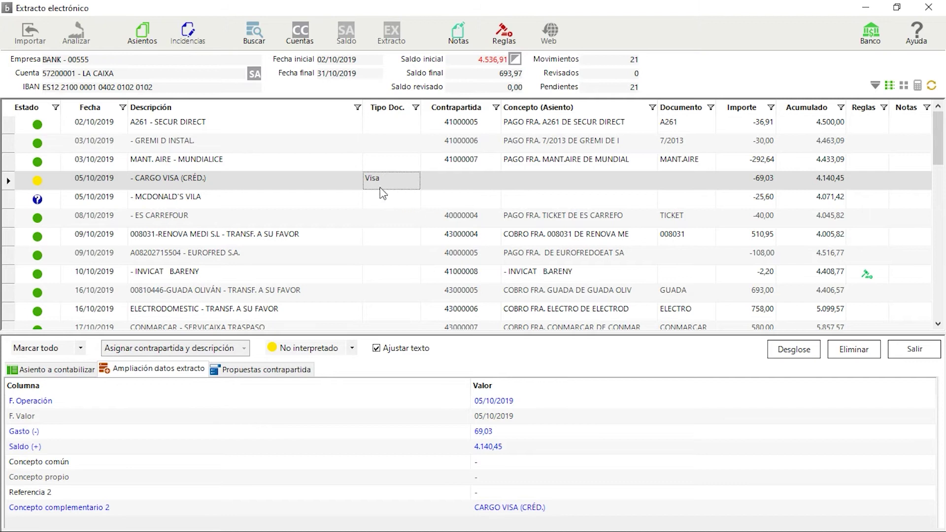
left_click(860, 352)
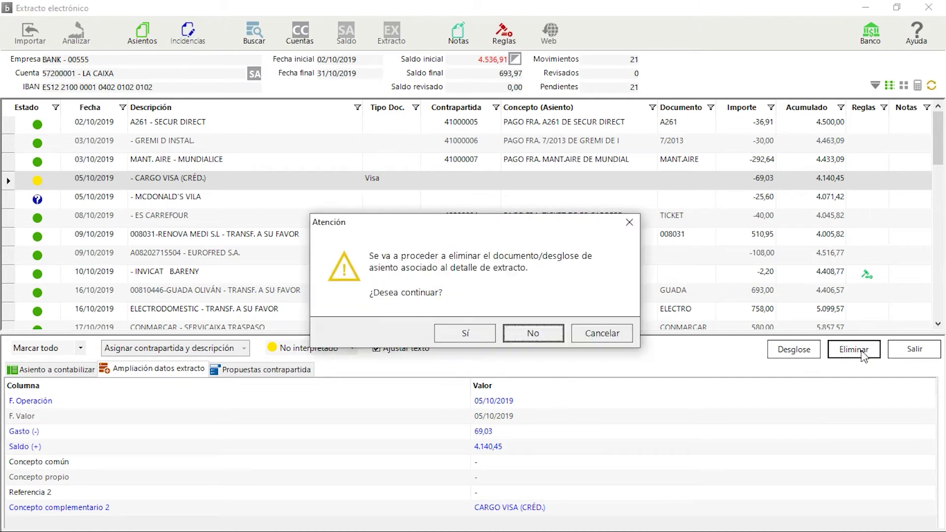
left_click(464, 333)
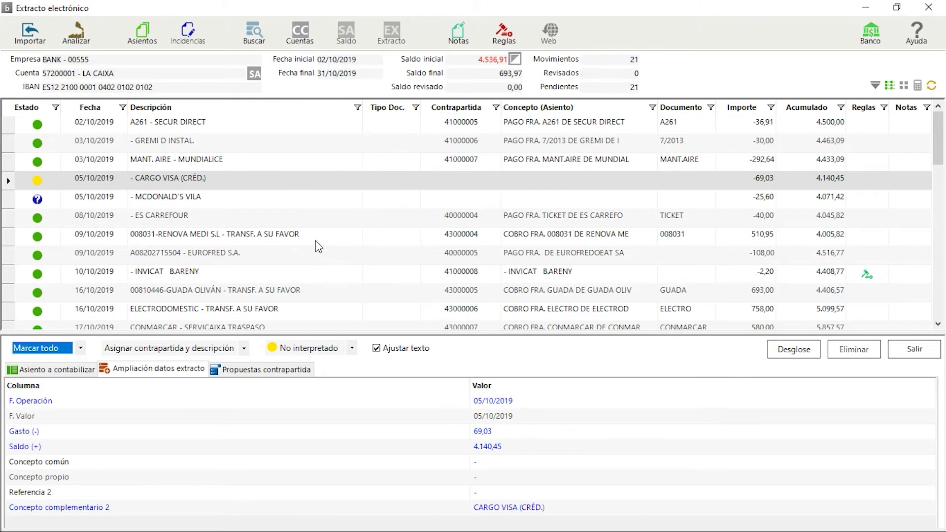
Step: Set the status of the CARGO VISA (CRÉD.) movement of 05/10/2019 to No contabilizable
left_click(23, 186)
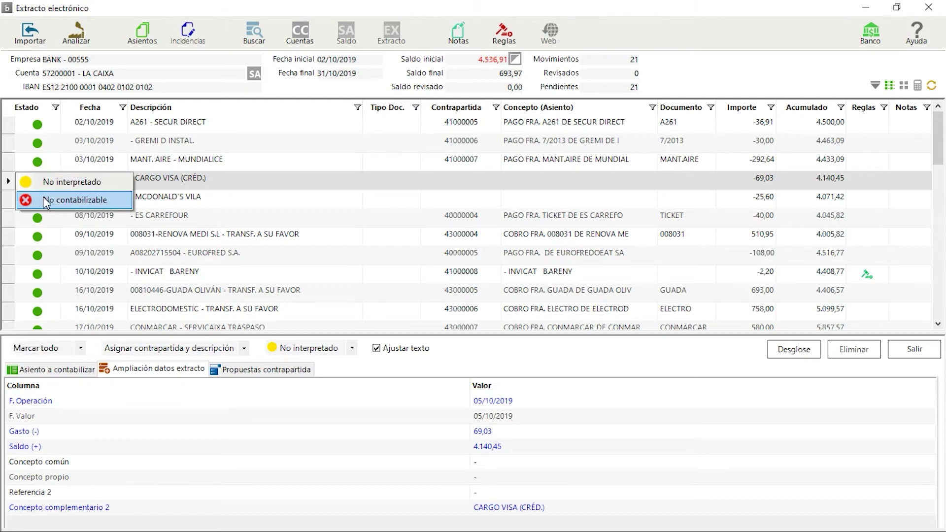
left_click(46, 202)
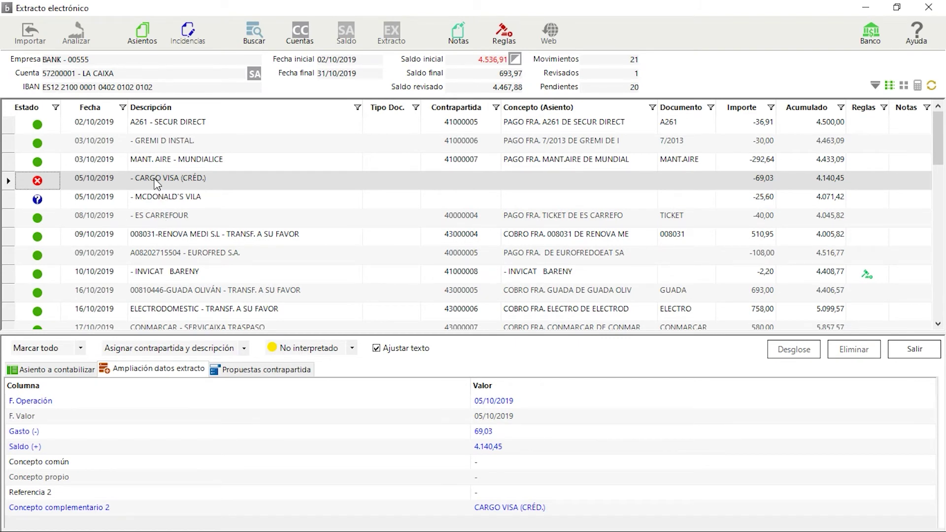
scroll(188, 182, "down", 1)
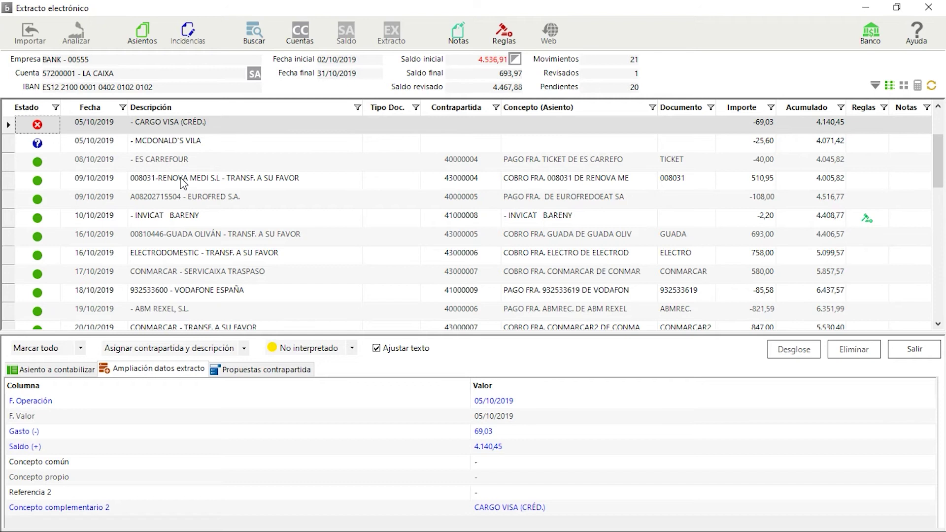
scroll(182, 183, "down", 1)
scroll(183, 183, "up", 2)
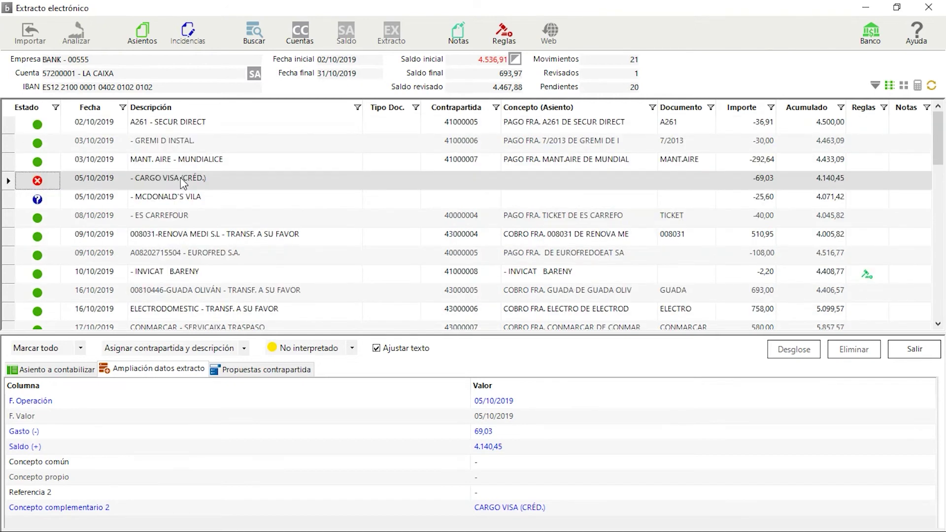
Step: Assign the 05/10/2019 GASTOS VARIOS (MC DONALD'S) invoice proposal to the MCDONALD'S VILA movement and confirm it
left_click(38, 199)
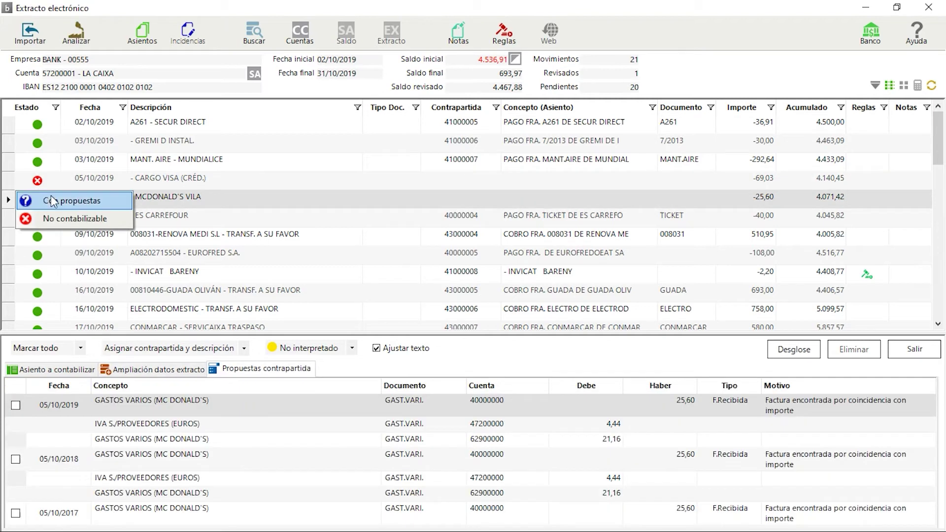
left_click(168, 201)
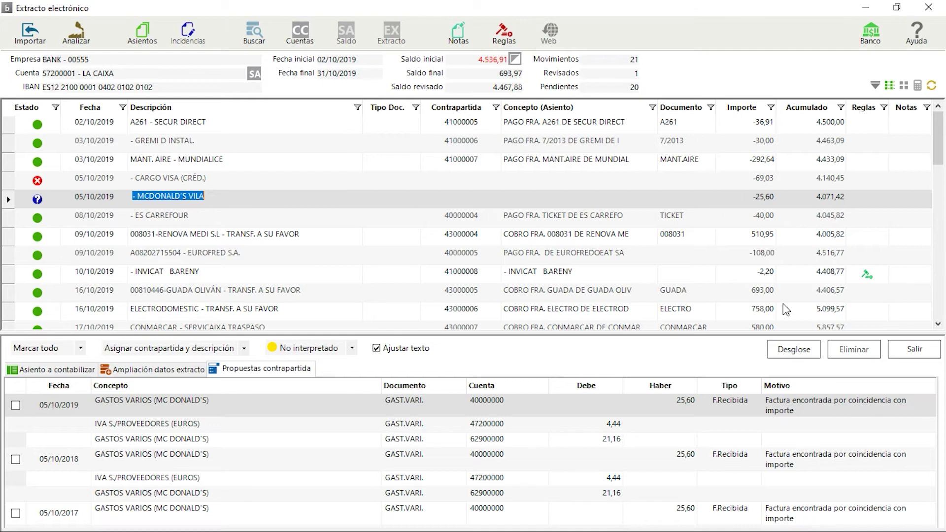
left_click(17, 406)
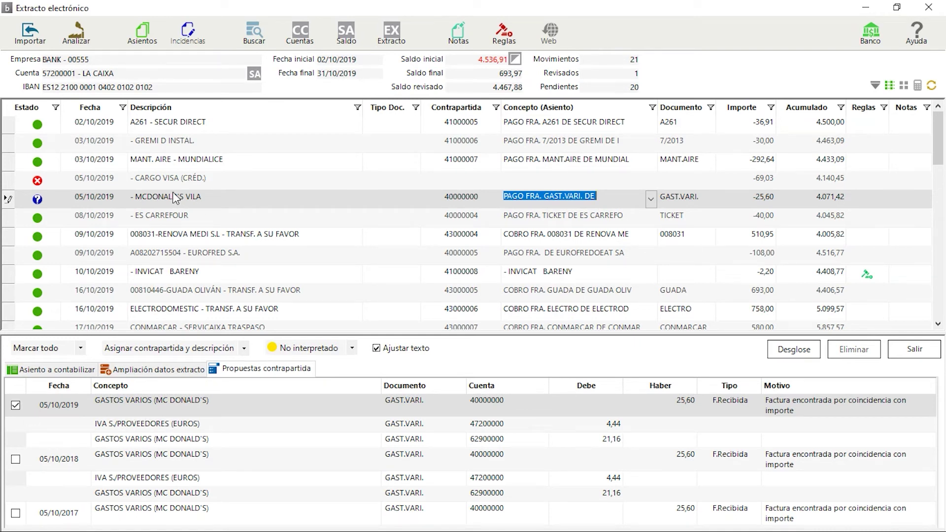
key("Return")
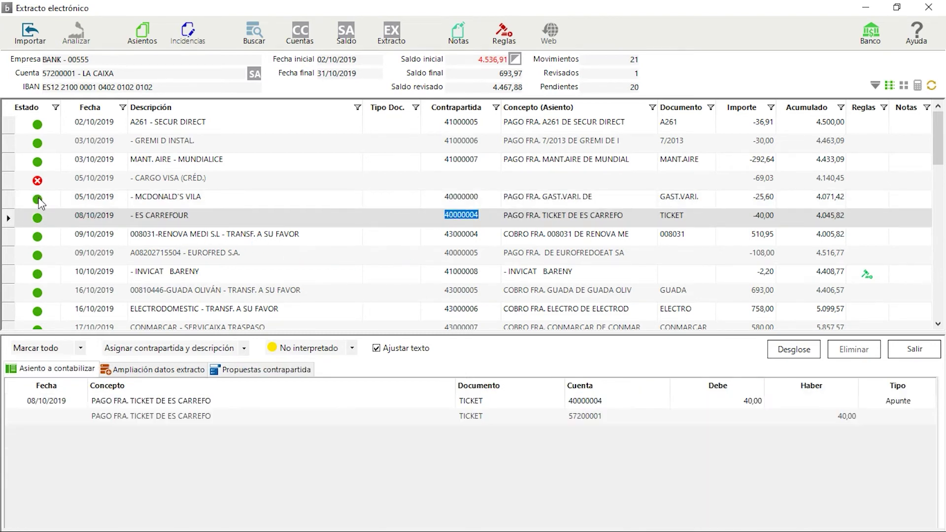
Step: Set the status of the CARGO VISA - APLAZAM./FRACC. movement of 22/10/2019 to No contabilizable
scroll(142, 231, "down", 1)
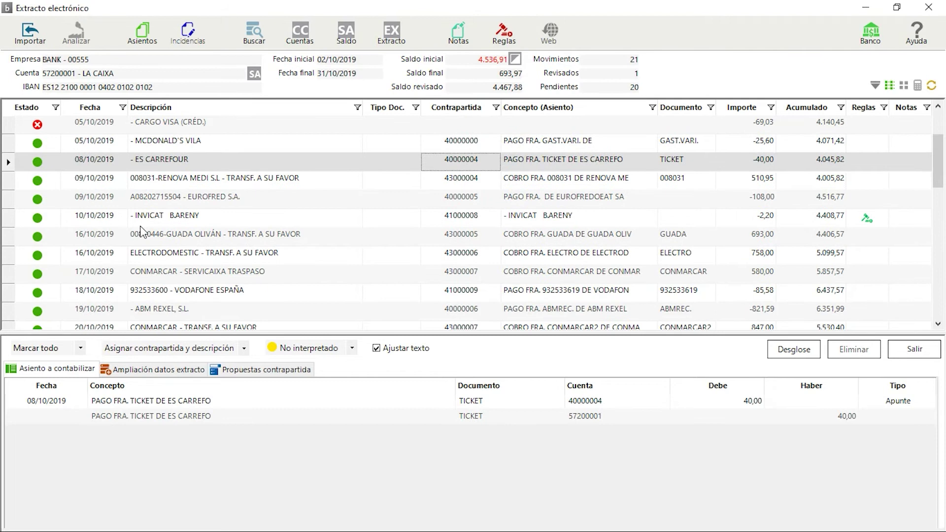
scroll(142, 231, "down", 2)
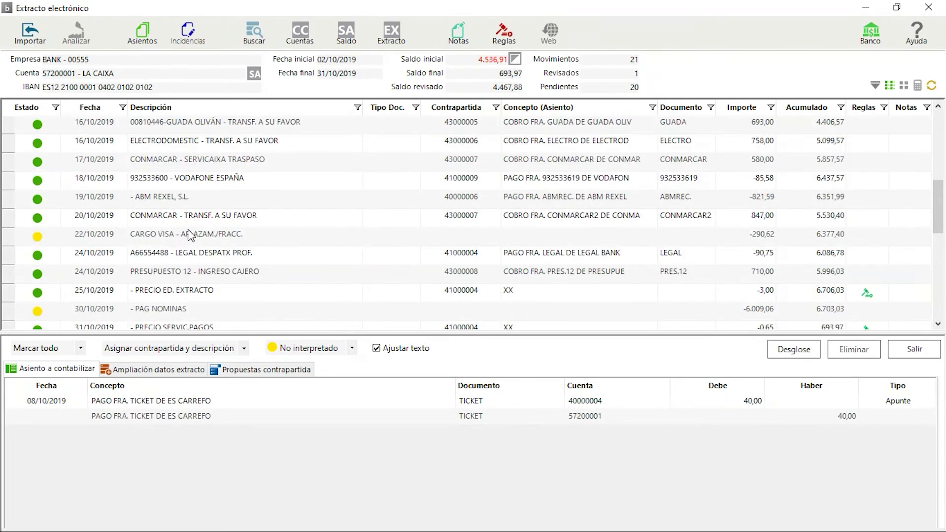
left_click(197, 240)
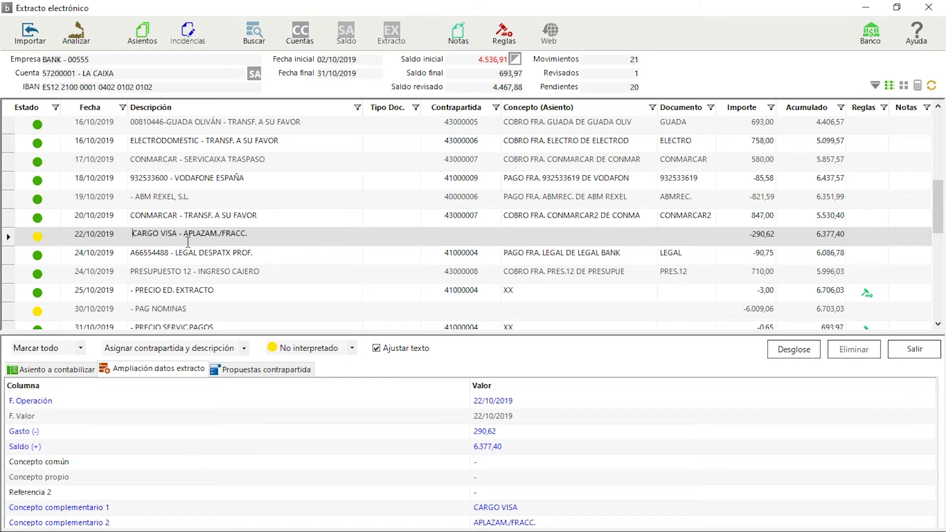
left_click(34, 239)
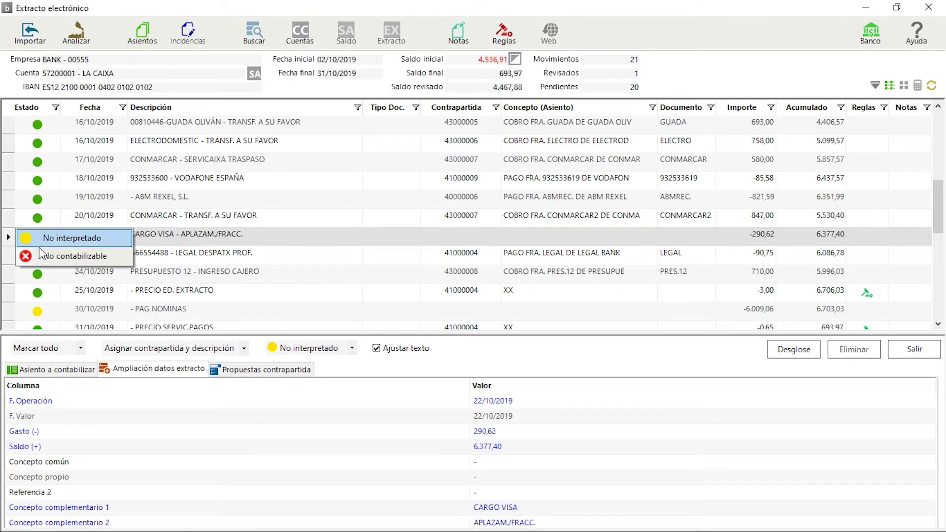
left_click(59, 256)
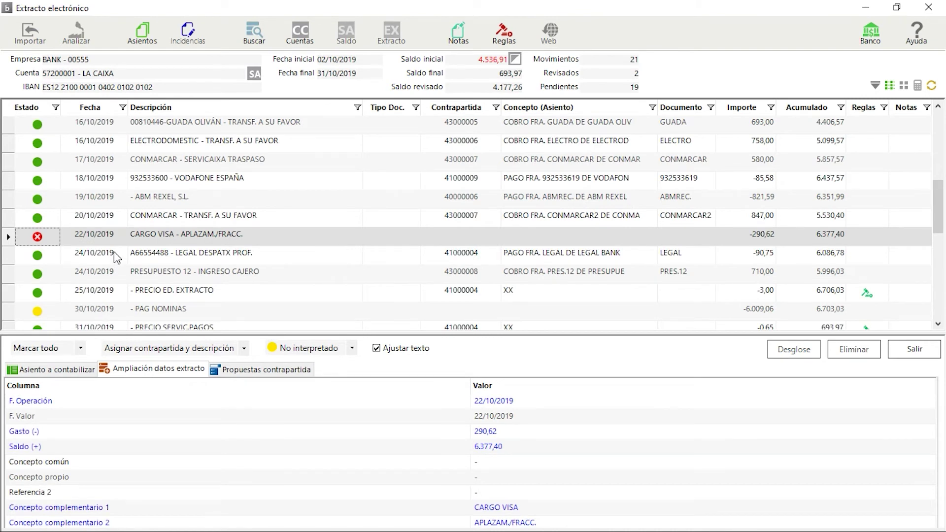
Step: For the PAG NOMINAS movement of 30/10/2019, start a new rule that applies to texts containing NOMINAS
scroll(115, 256, "down", 1)
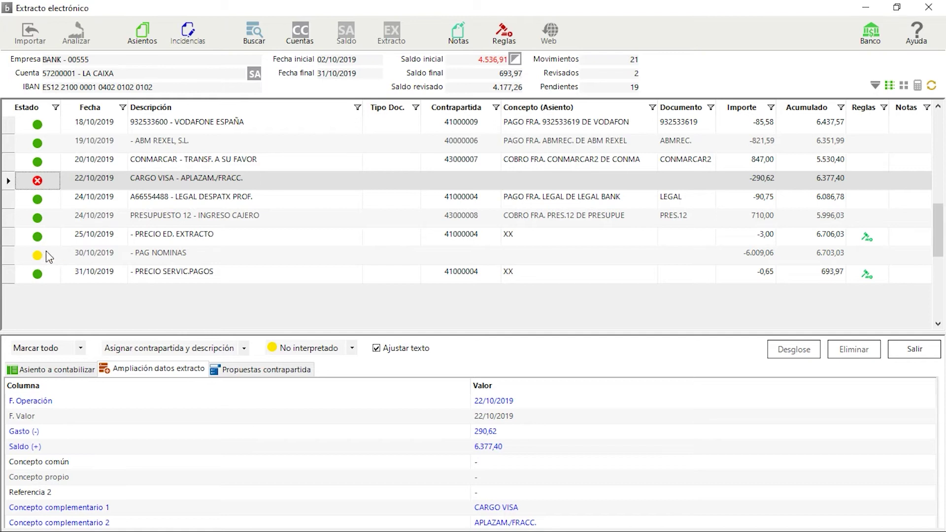
left_click(144, 257)
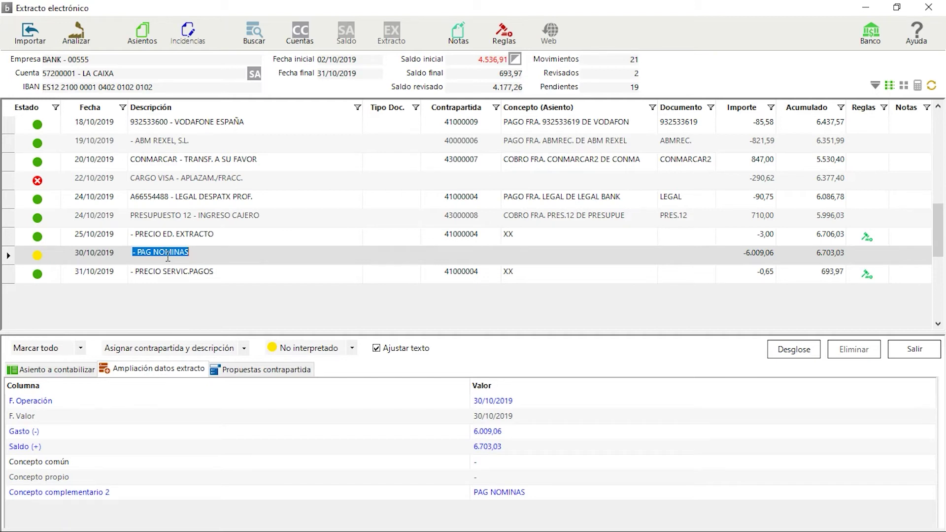
left_click(504, 44)
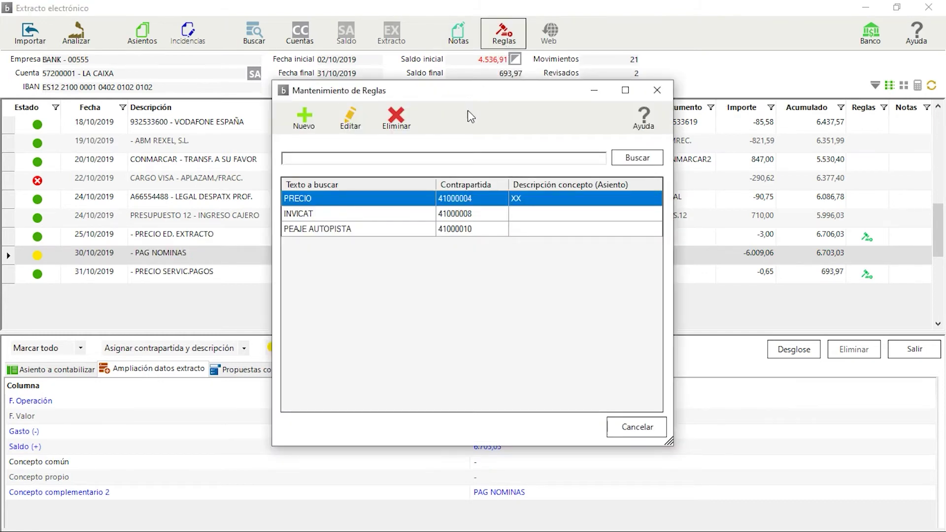
left_click_drag(460, 93, 517, 69)
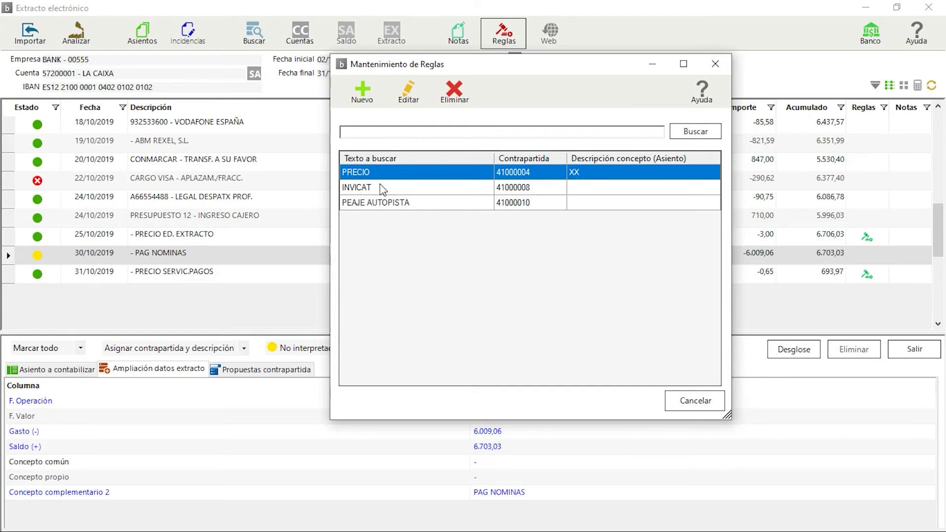
left_click(363, 92)
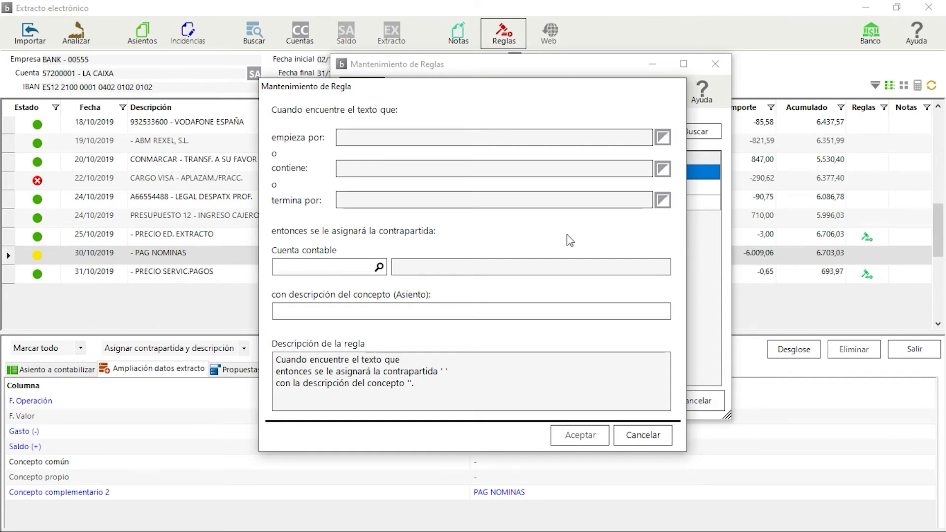
left_click(661, 173)
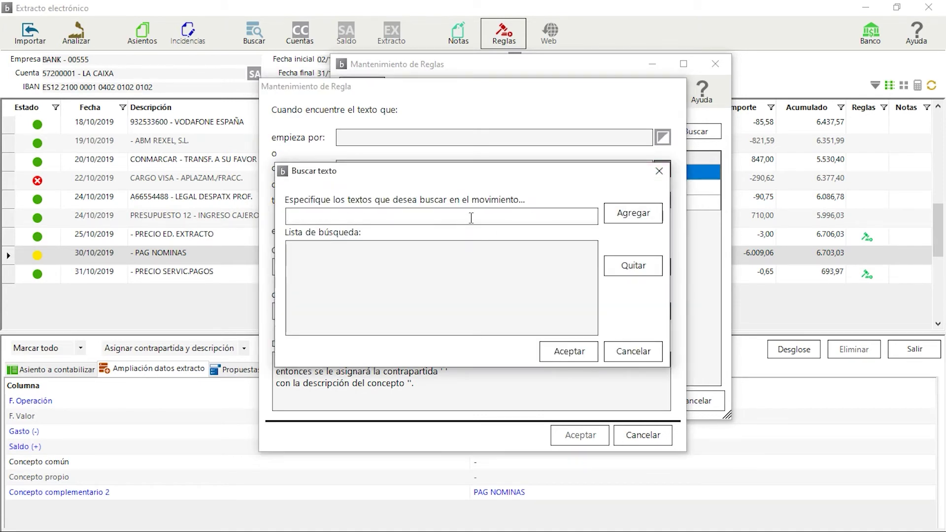
type("NOMINAS")
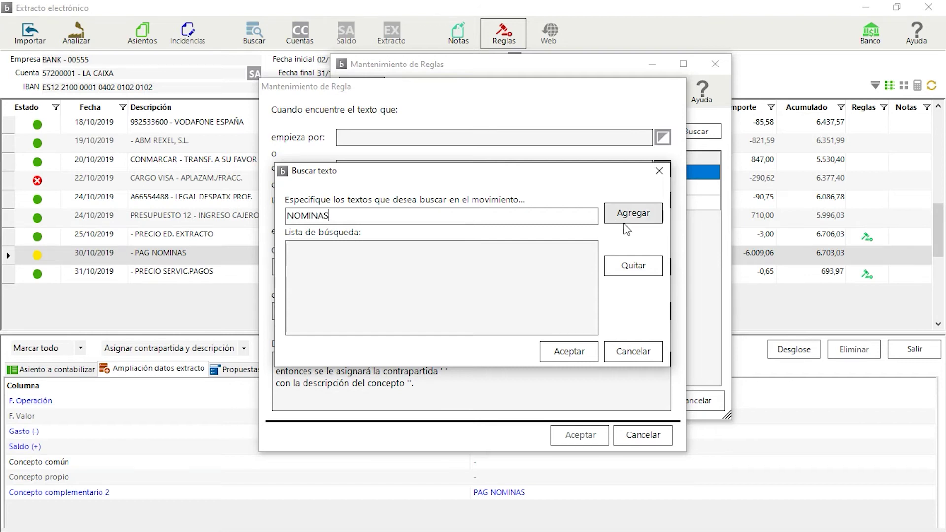
left_click(635, 216)
left_click(567, 355)
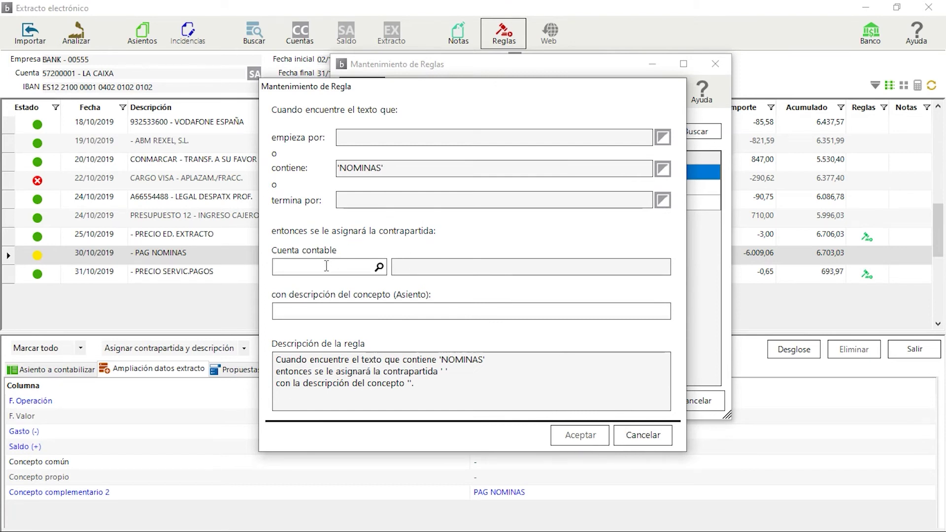
Step: Assign counterpart account 60000000 COMPRAS DE MERCADERÍAS to the NOMINAS rule, save it and close the rules maintenance
type("60")
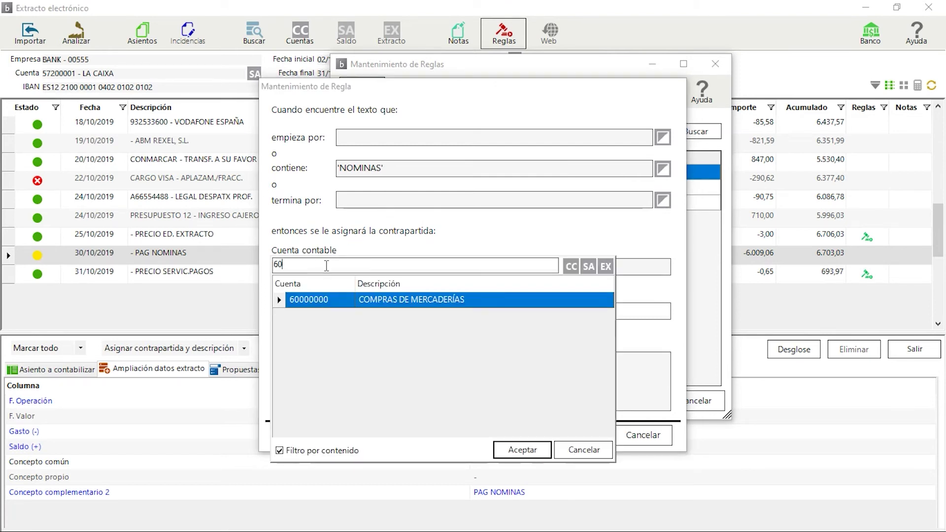
double_click(488, 299)
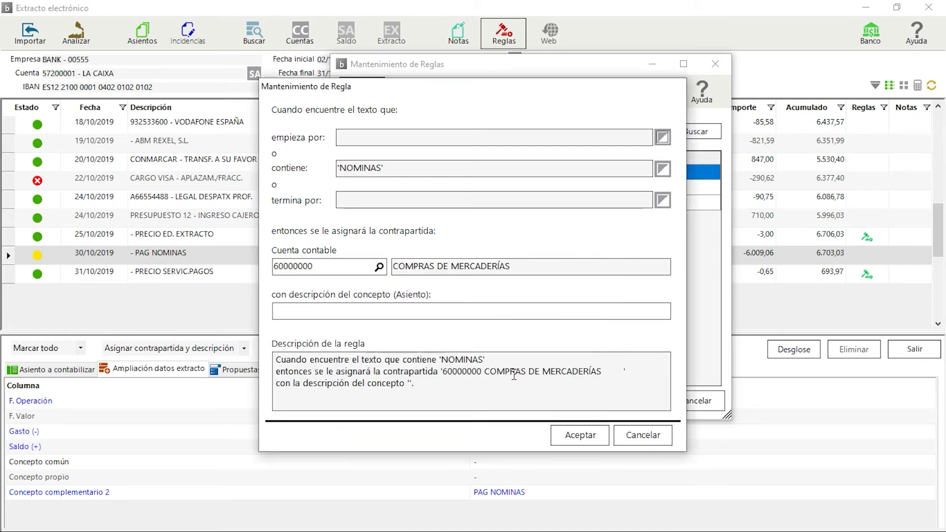
left_click(575, 433)
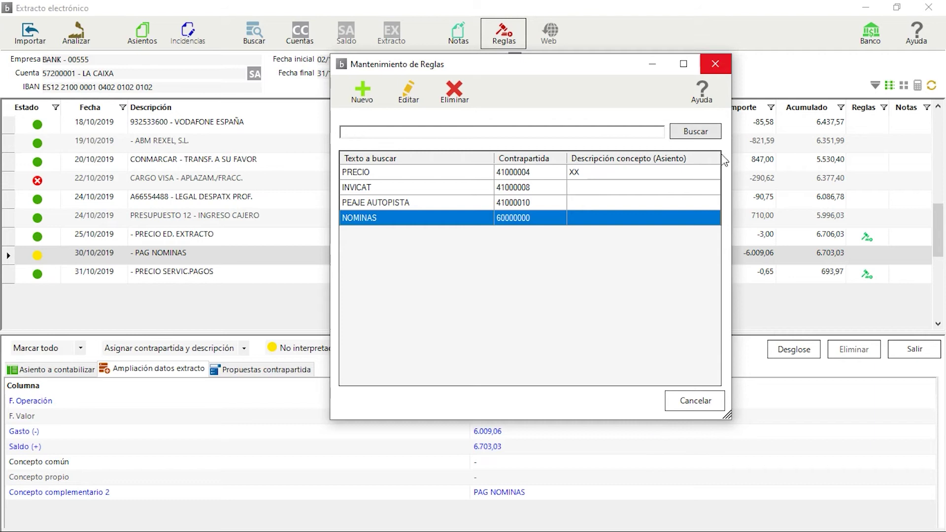
left_click(713, 63)
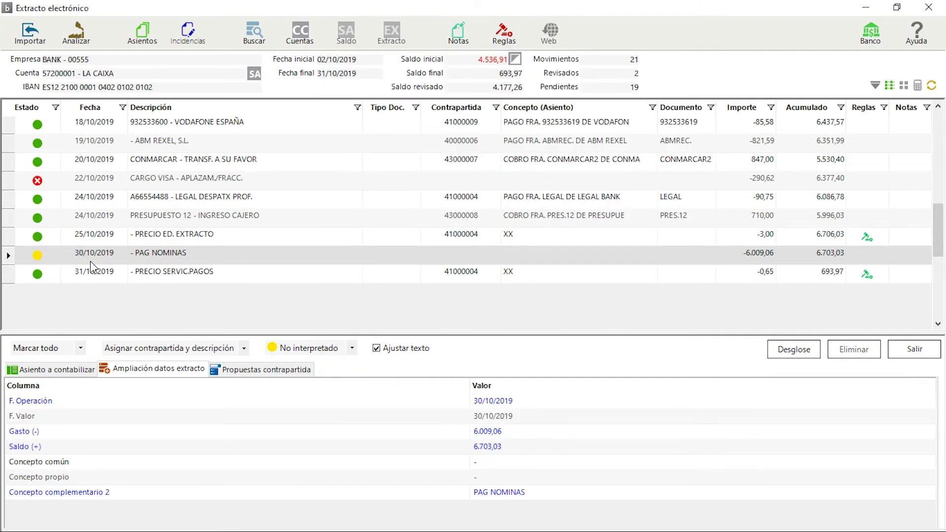
Step: Analyze the statement again with the new rule and check the movements of 25/10/2019, 30/10/2019 and 31/10/2019
left_click(76, 33)
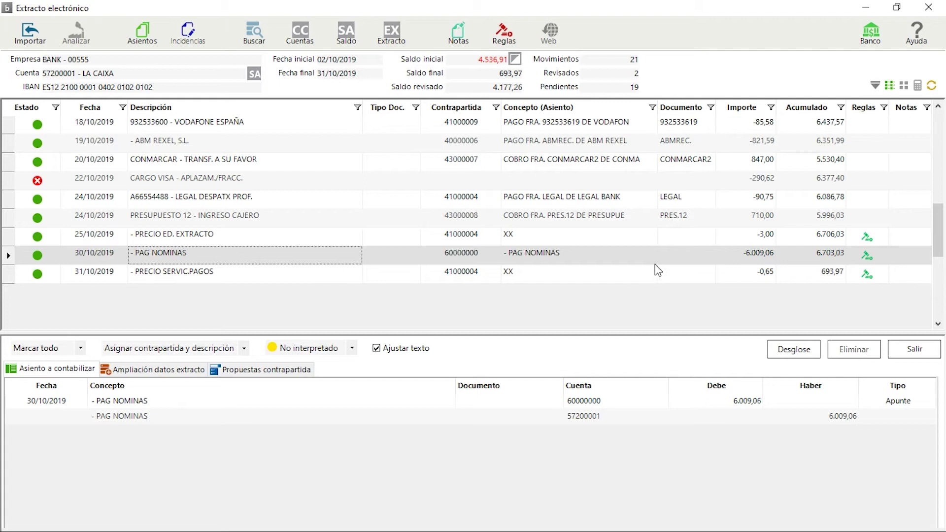
left_click(187, 239)
left_click(185, 256)
left_click(184, 273)
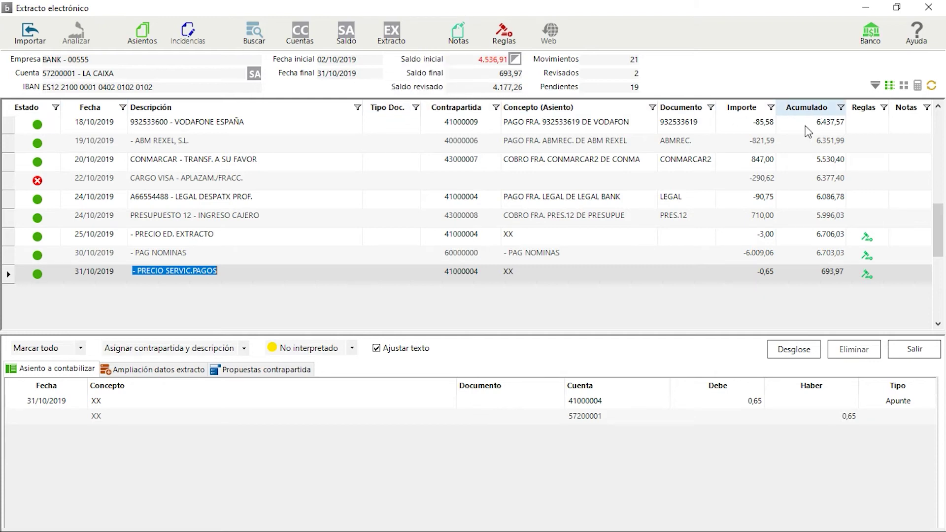
Step: Filter the movements by status to only No contabilizable, and show all statuses again after checking them
scroll(769, 119, "up", 4)
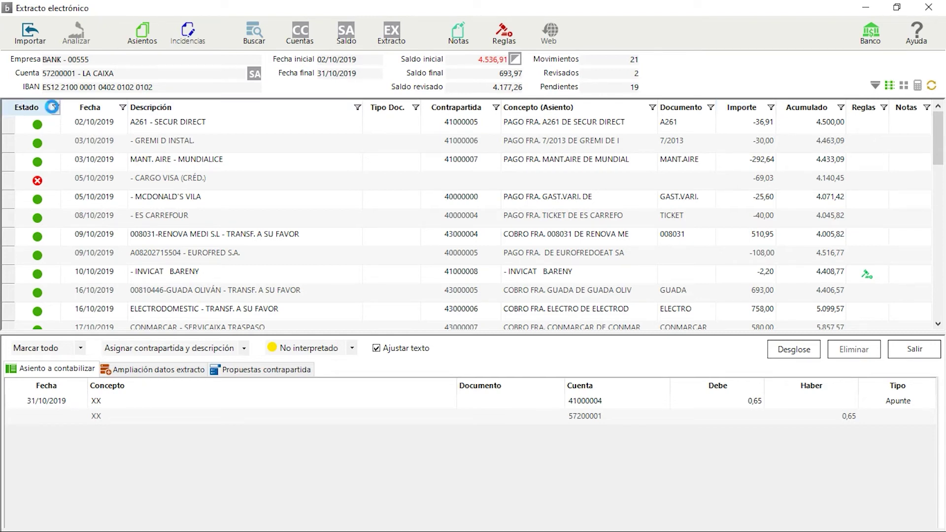
left_click(55, 108)
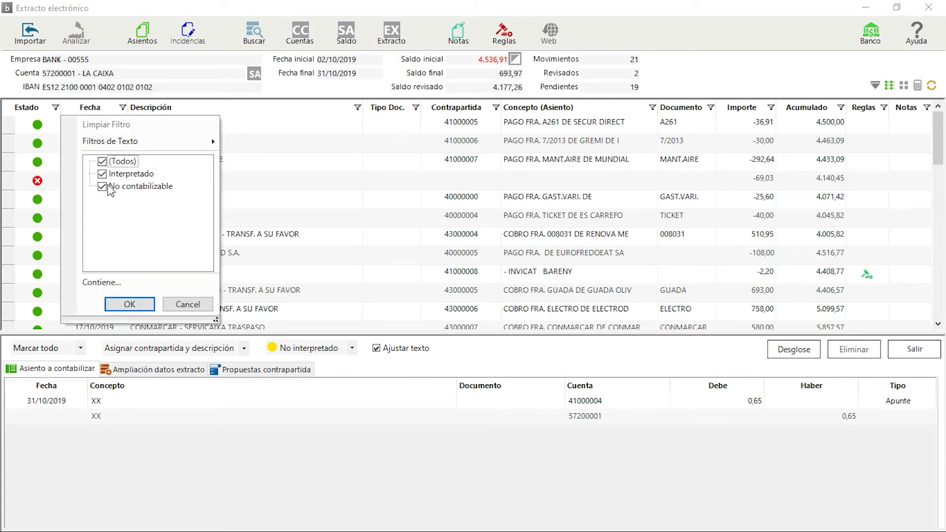
left_click(127, 301)
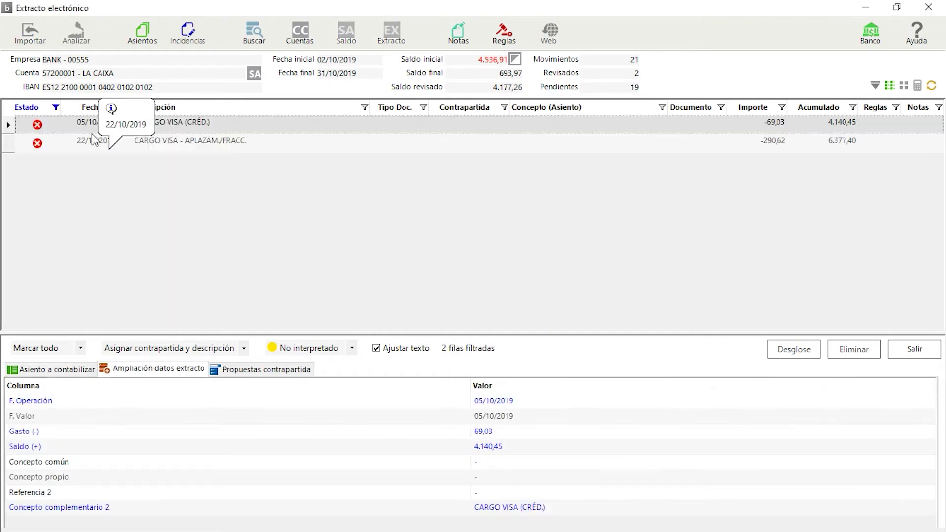
left_click(56, 107)
left_click(102, 174)
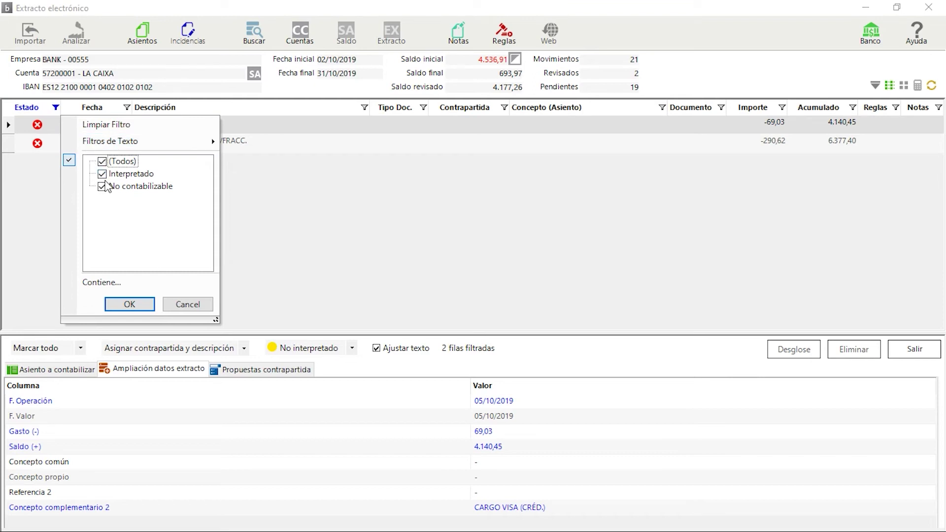
left_click(129, 304)
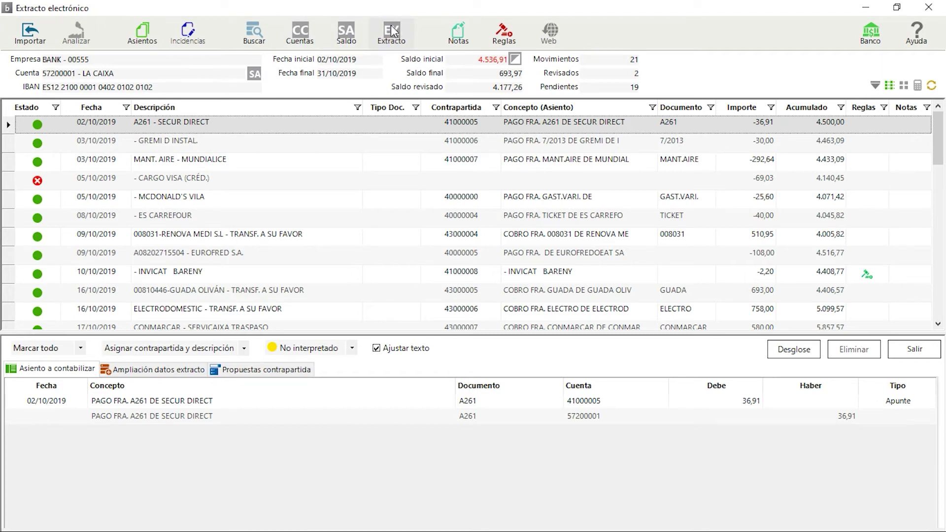
Step: Add the entry observation CONSULTAR CON EL CLIENTE to the A261 - SECUR DIRECT movement of 02/10/2019
left_click(458, 33)
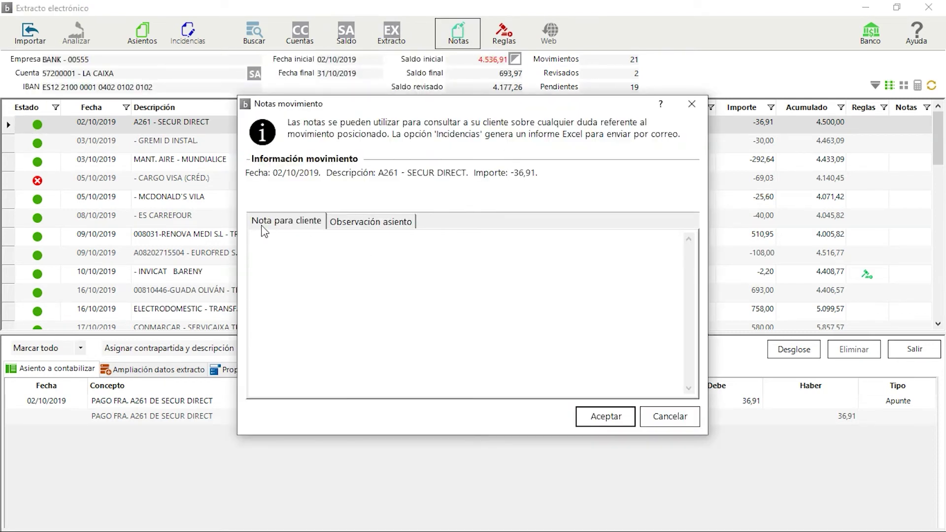
left_click(370, 221)
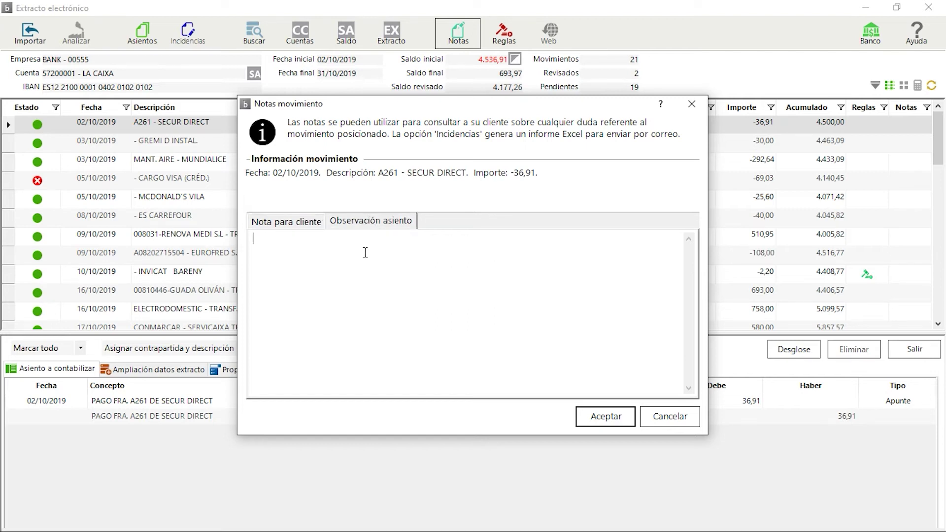
type("CONSULTAR CON EL CLIENTE")
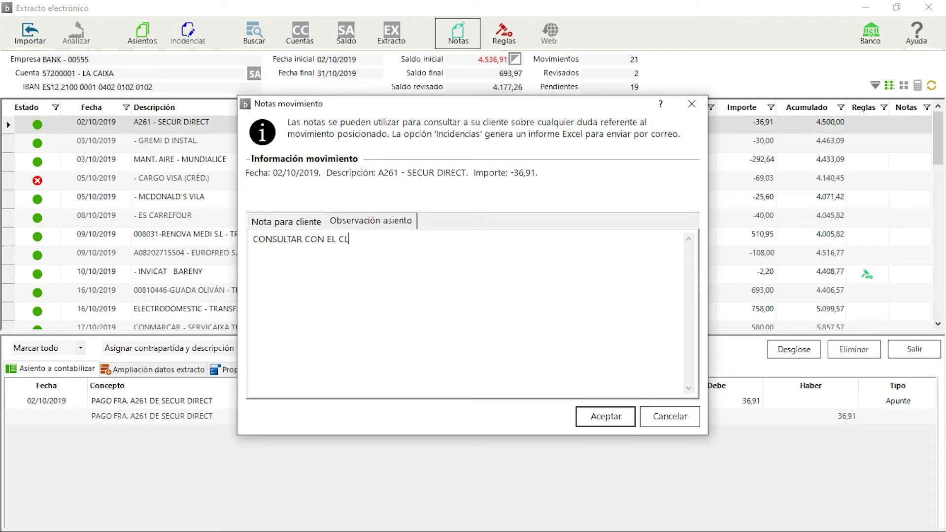
left_click(591, 416)
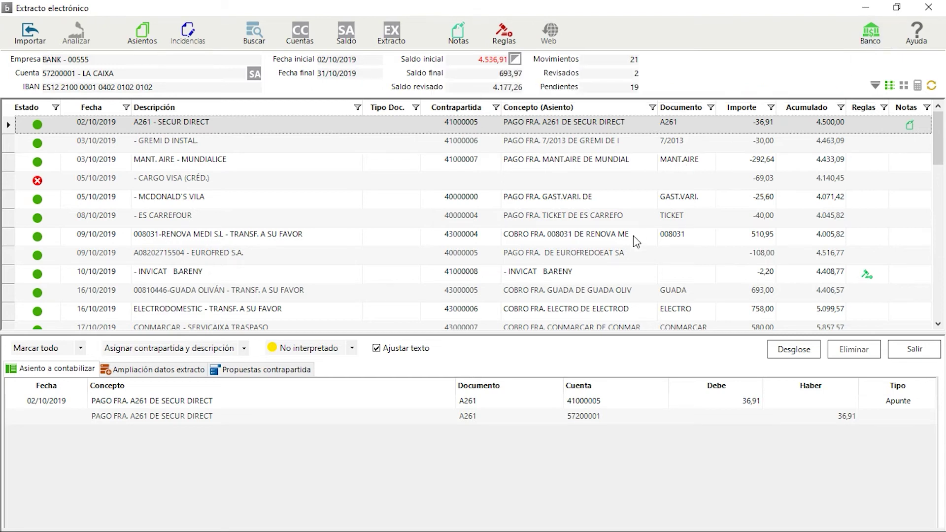
Step: View the breakdown entry form for the GREMI D INSTAL. movement of 03/10/2019 and close it without entering anything
left_click(183, 142)
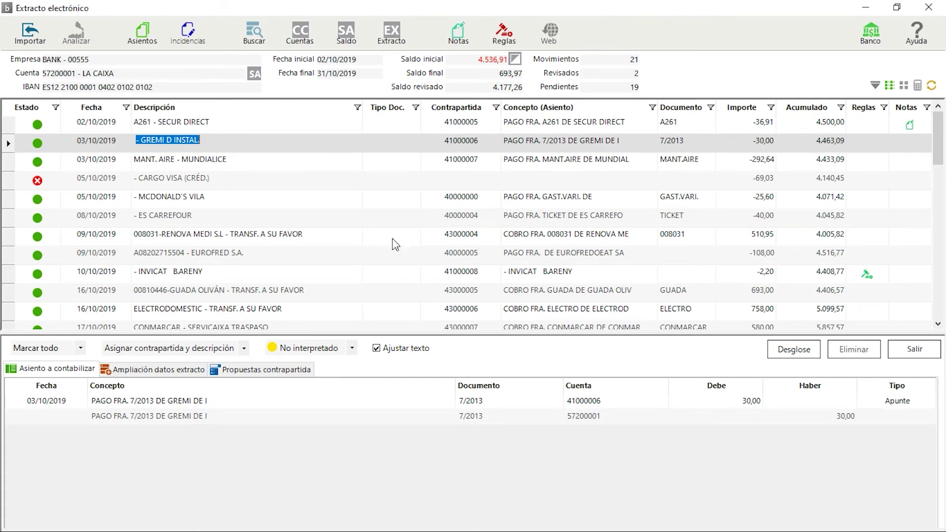
left_click(794, 350)
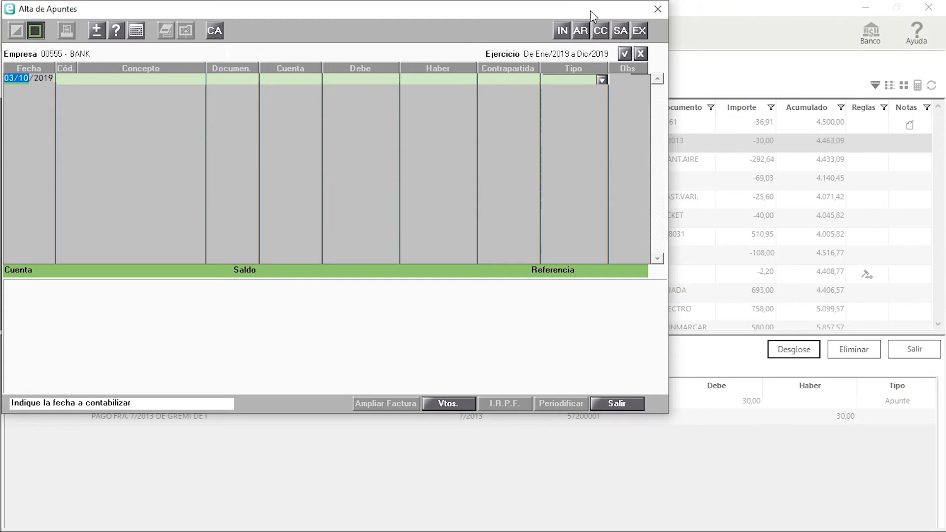
left_click(658, 9)
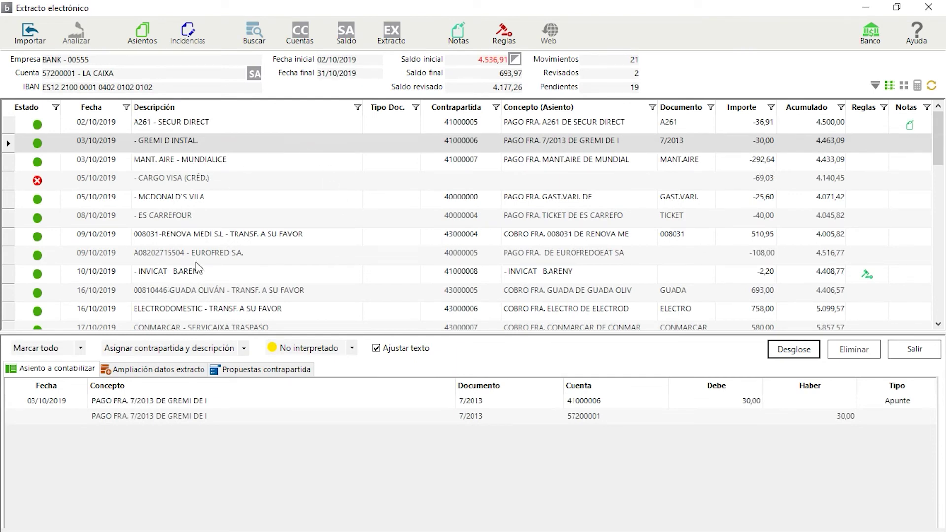
Step: Mark all movements, set their status to Revisado and check the statuses throughout the statement
left_click(80, 351)
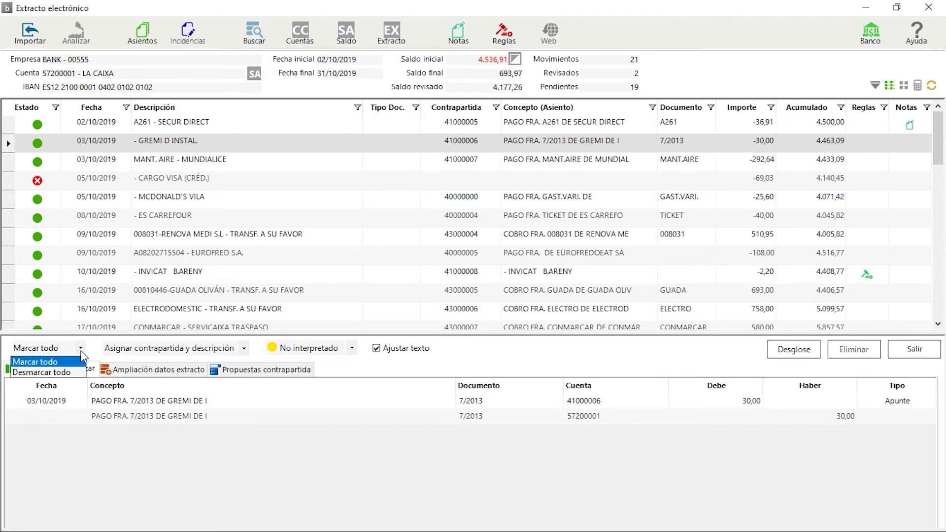
left_click(45, 364)
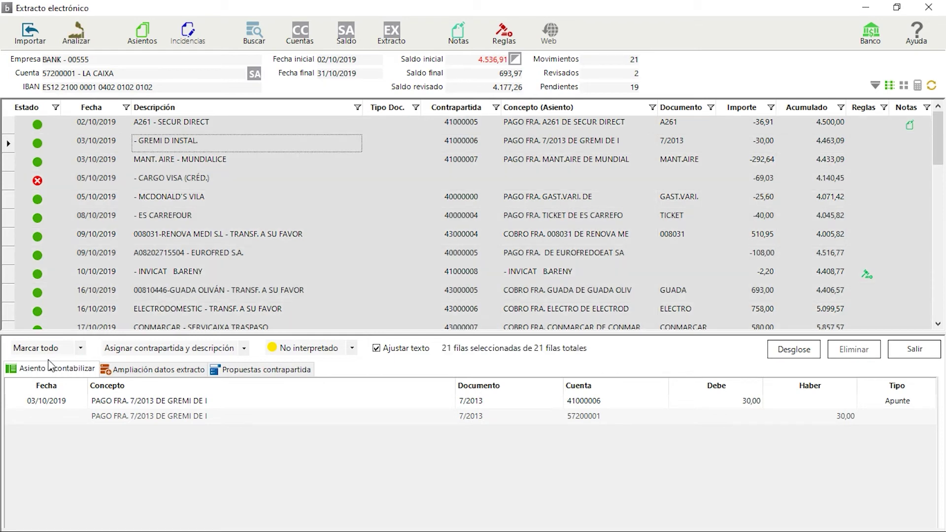
left_click(351, 348)
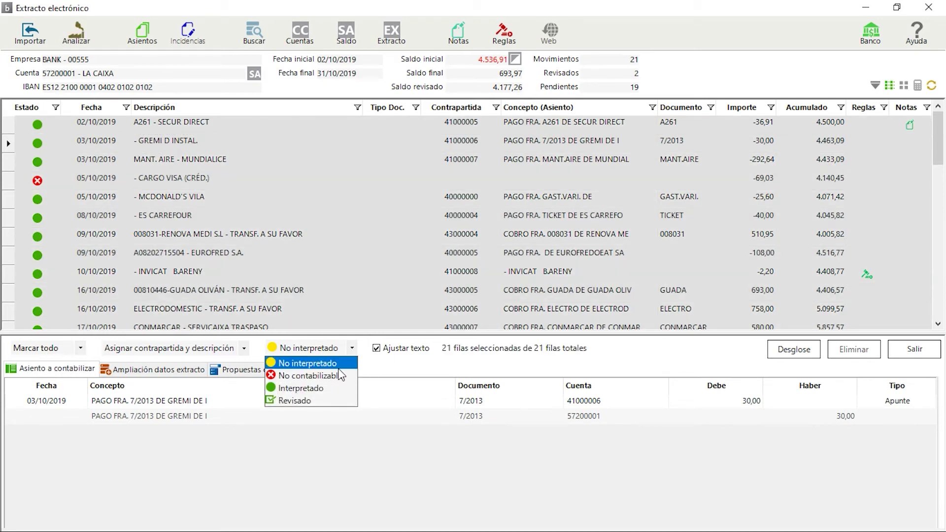
left_click(314, 400)
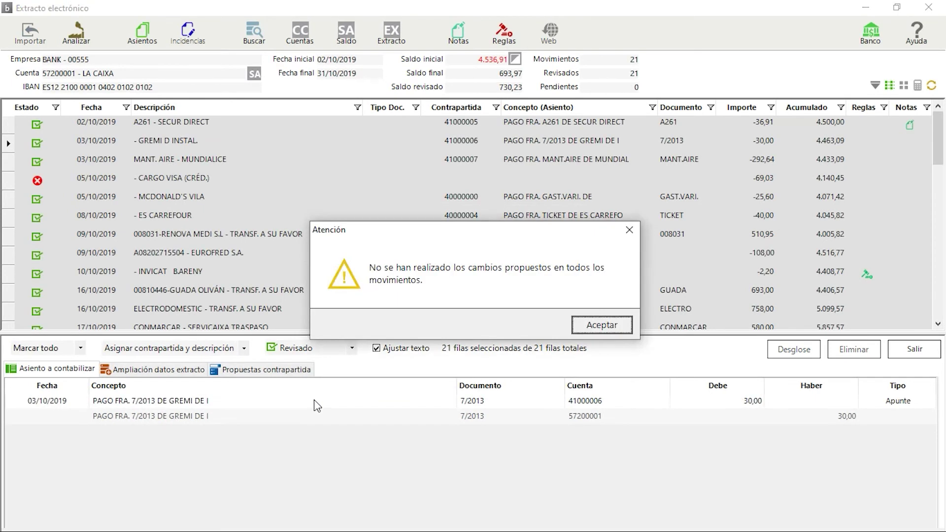
left_click(591, 323)
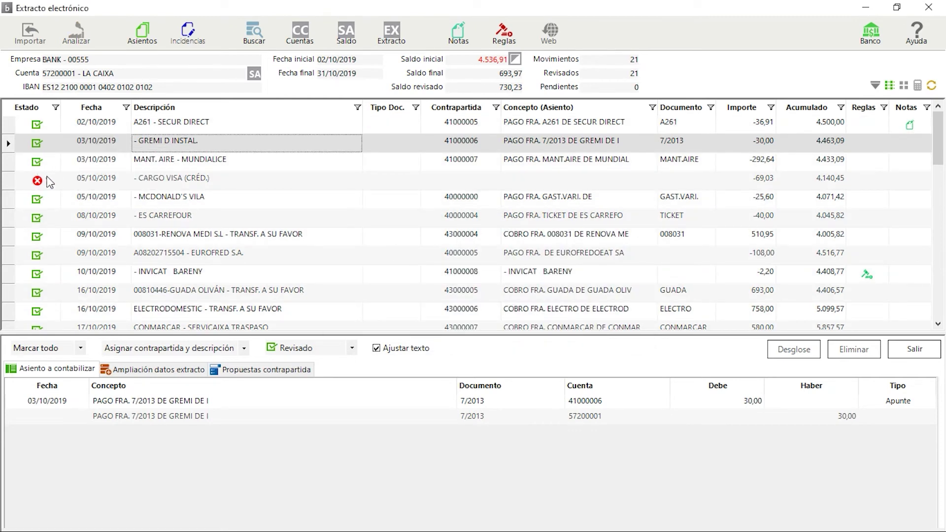
scroll(67, 188, "down", 3)
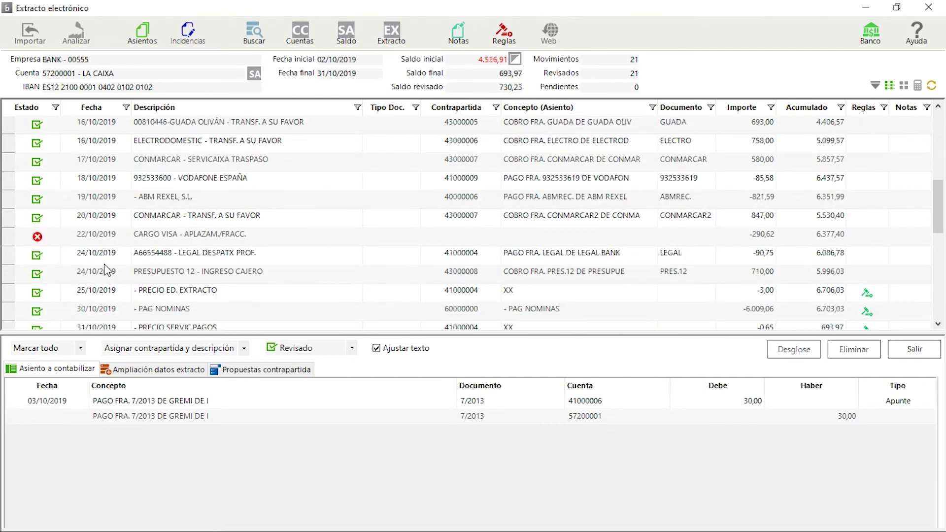
scroll(105, 264, "down", 2)
scroll(104, 264, "up", 6)
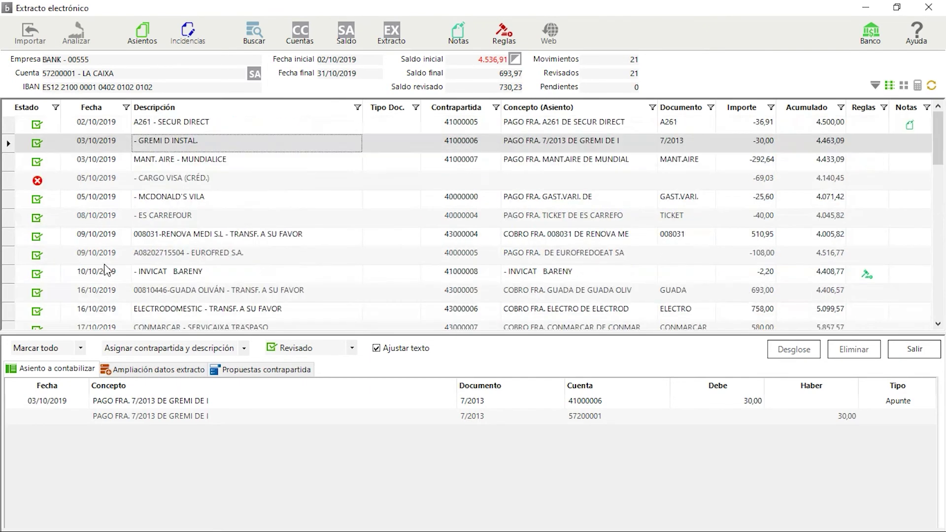
Step: Mark all movements again and set their status back to Interpretado
left_click(60, 348)
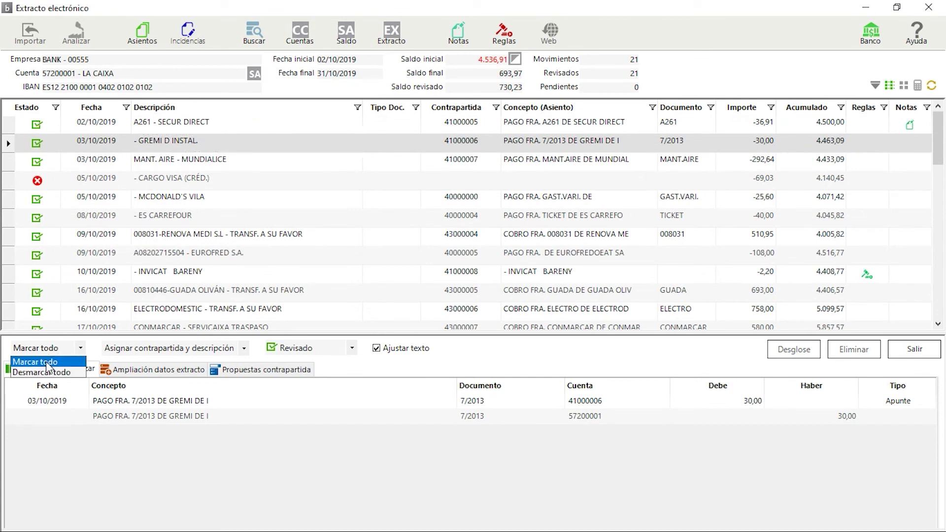
left_click(49, 363)
left_click(351, 347)
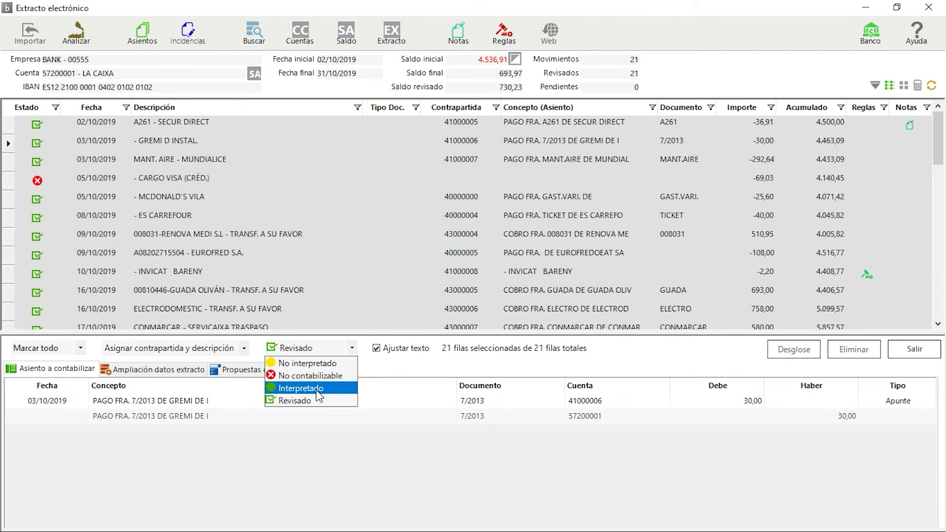
left_click(304, 391)
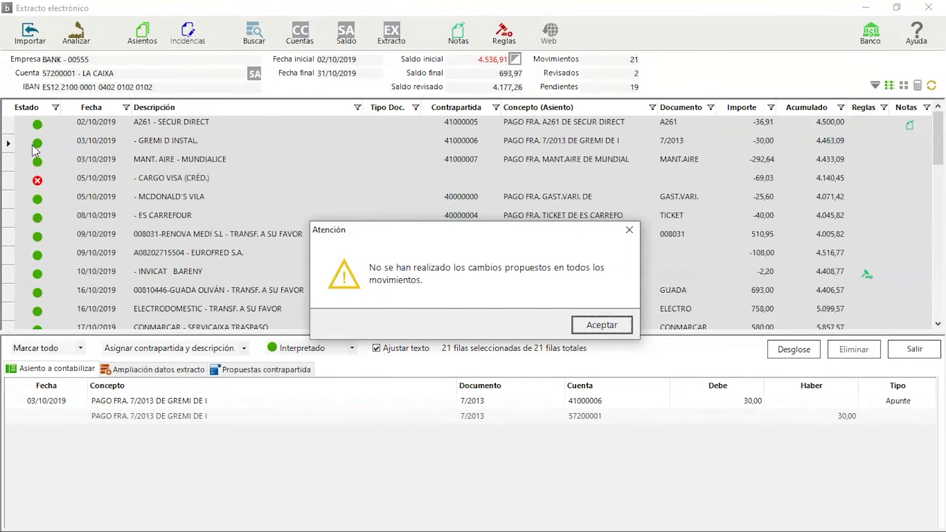
left_click(602, 325)
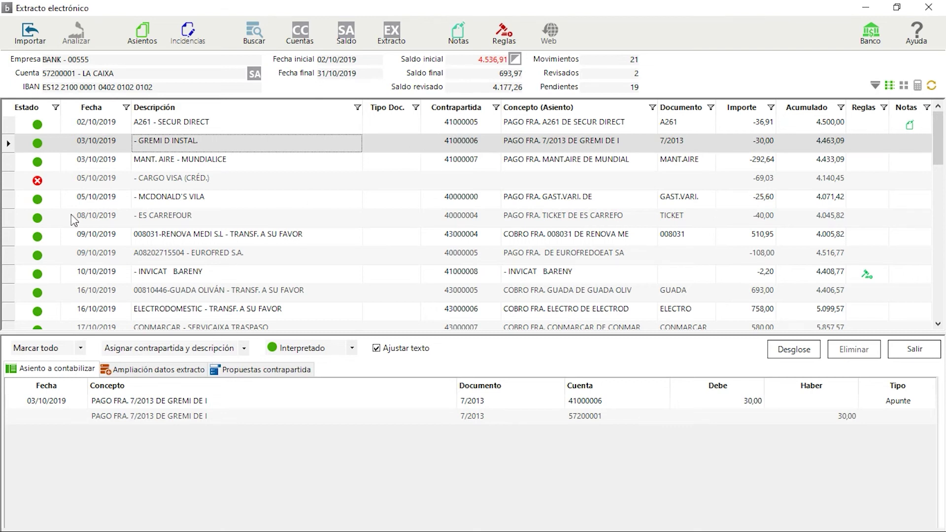
left_click(29, 151)
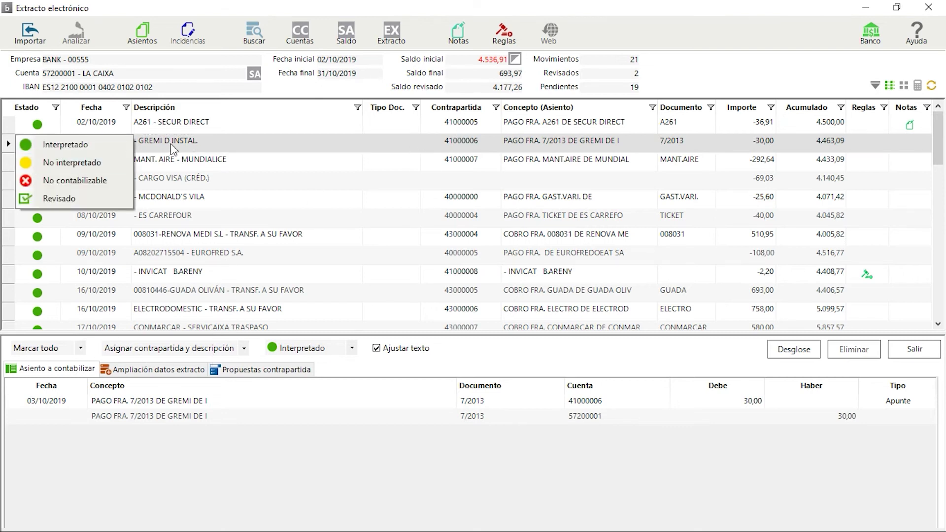
left_click(228, 162)
left_click(244, 348)
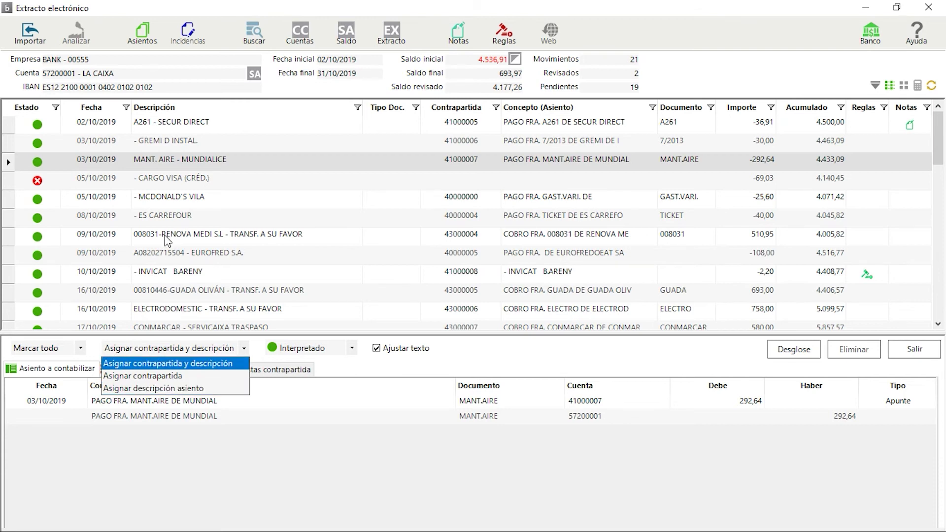
left_click(168, 241)
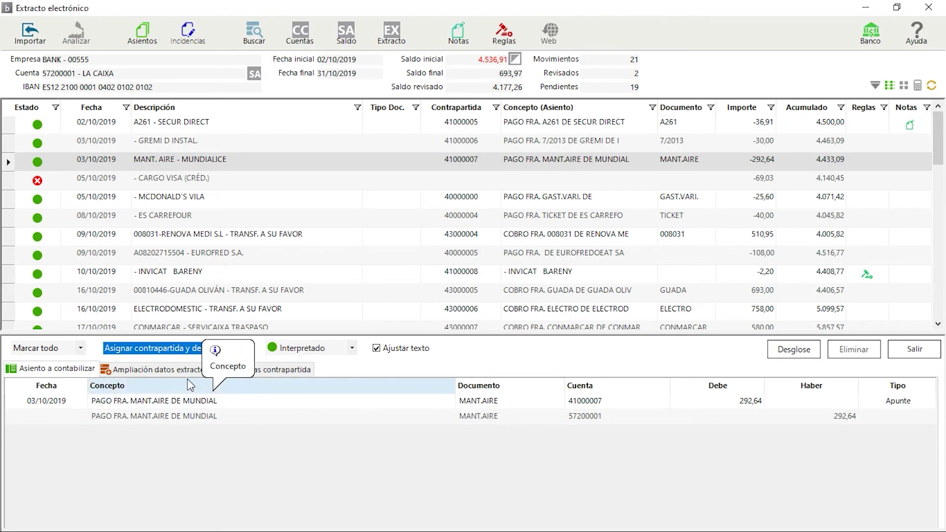
Step: View the extended statement data for the MANT. AIRE - MUNDIALICE movement and browse counterpart accounts matching 4 without choosing one
left_click(161, 373)
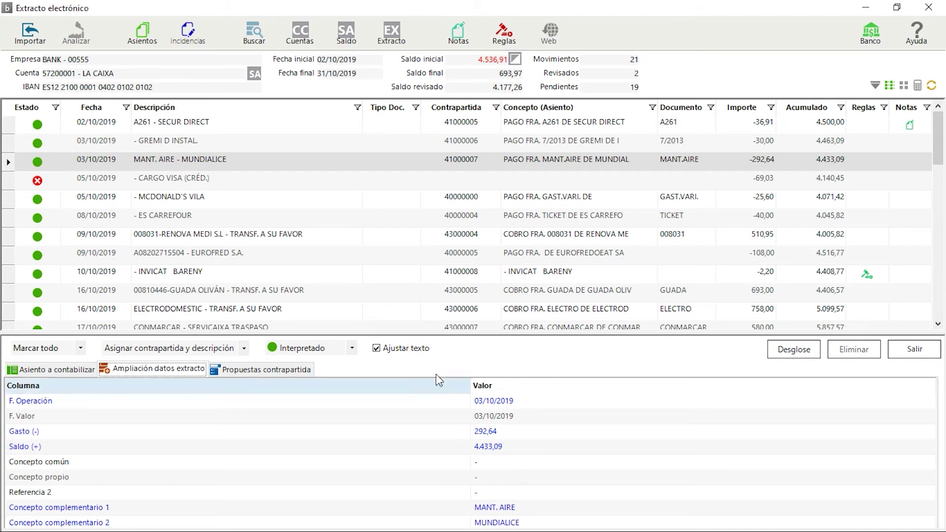
left_click(463, 164)
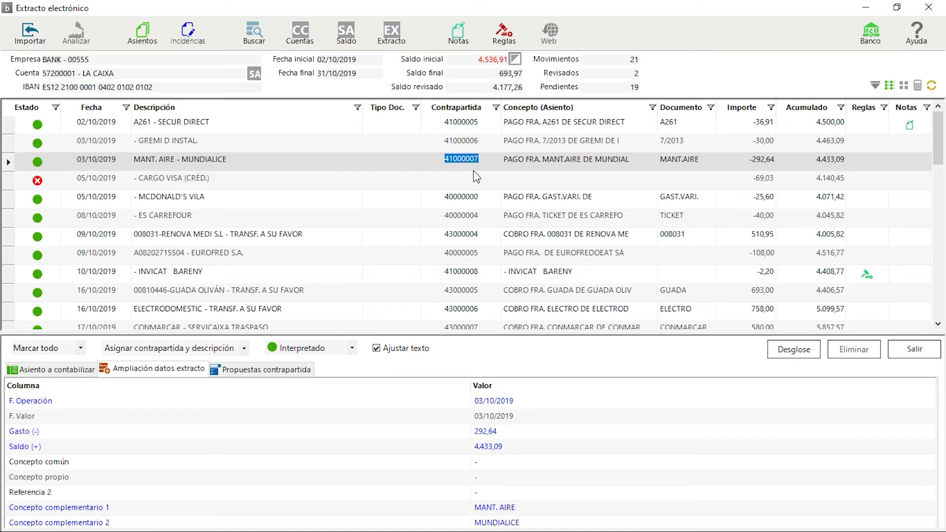
type("4")
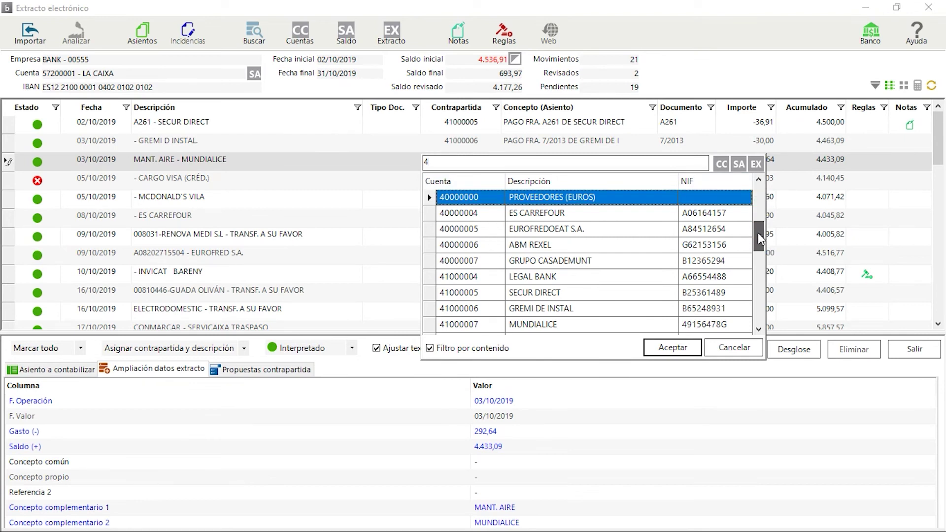
left_click_drag(758, 232, 754, 202)
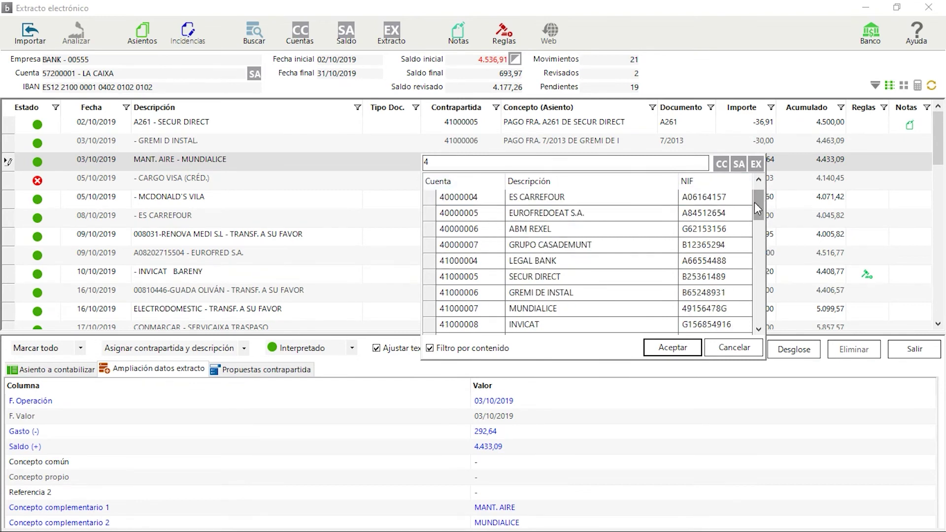
left_click(731, 353)
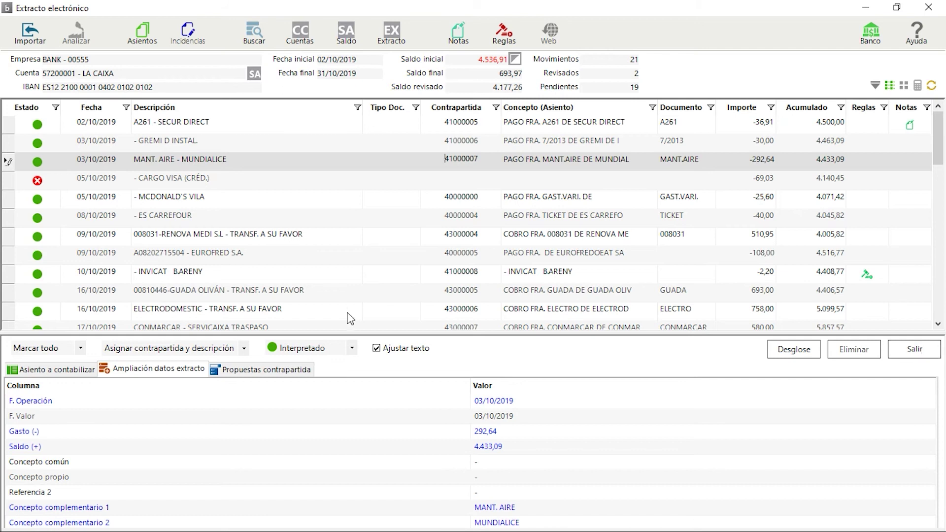
Step: Mark all movements, set their status to Revisado, acknowledge the warning and leave the statement
left_click(60, 349)
left_click(58, 362)
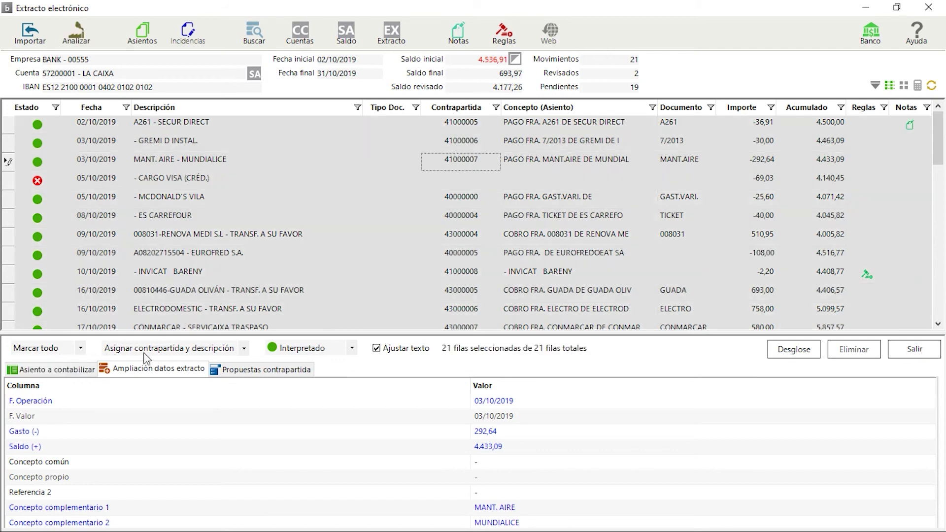
left_click(351, 348)
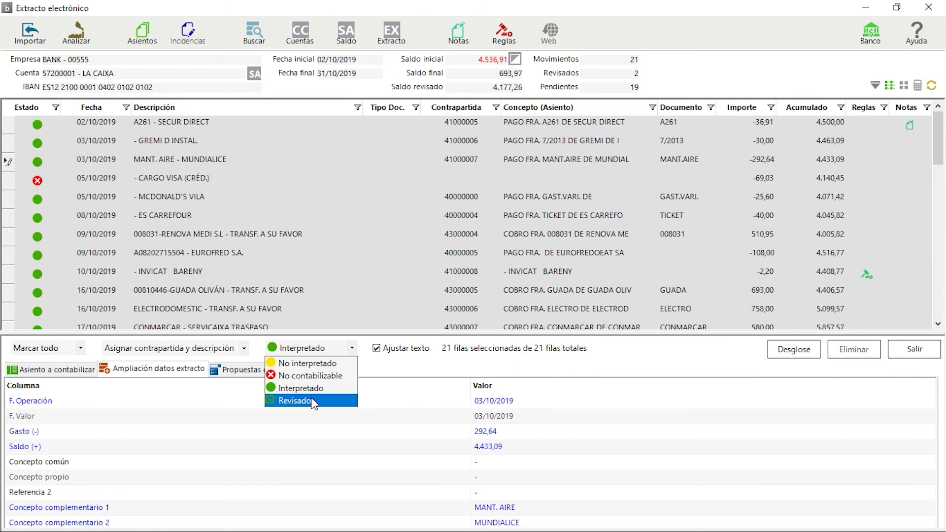
left_click(315, 401)
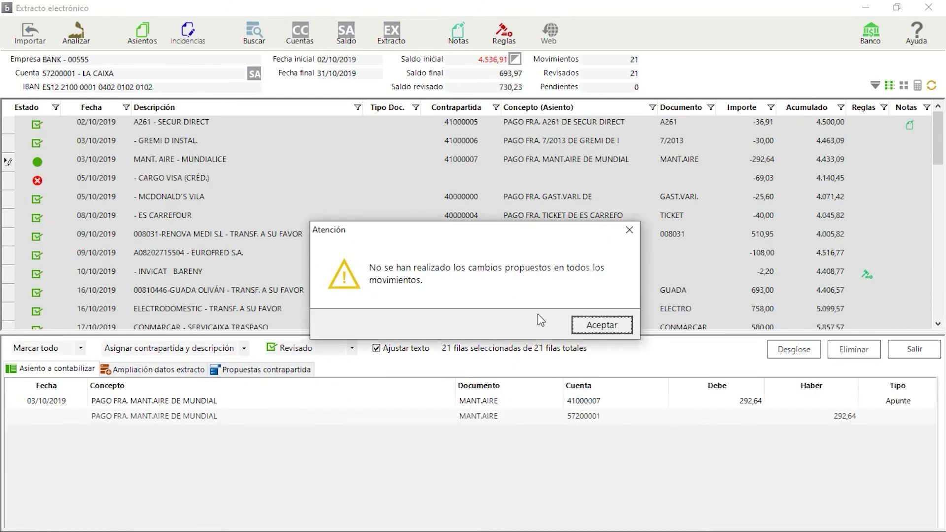
left_click(602, 325)
left_click(915, 350)
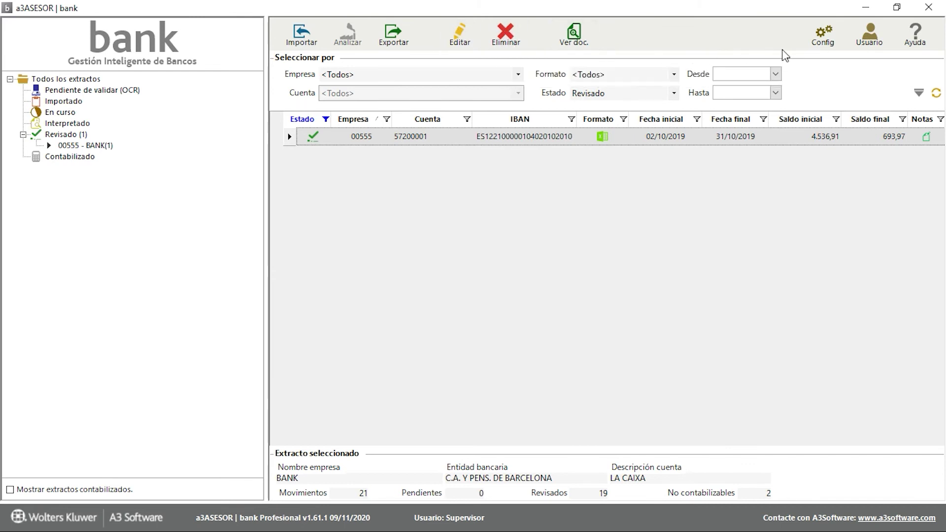
Step: Examine the general proposal-analysis settings and the user configuration options, closing both without changes
left_click(828, 36)
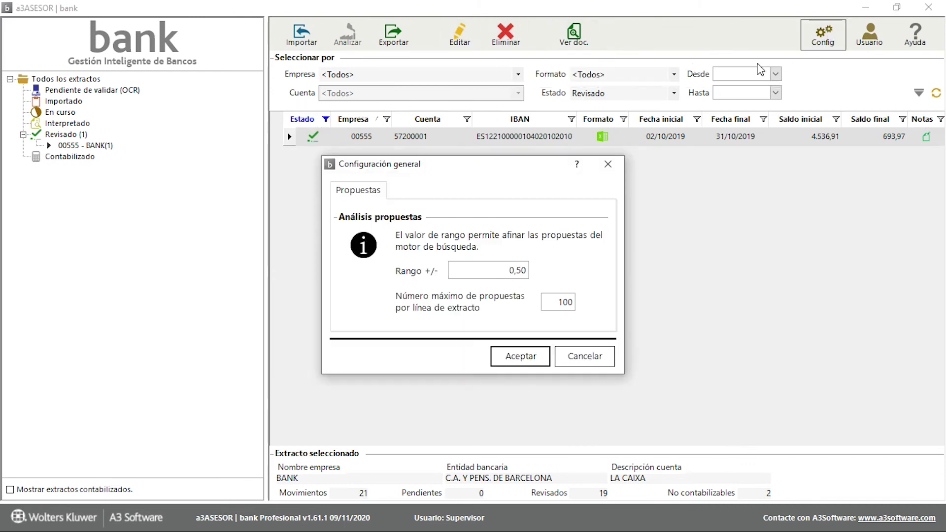
left_click(521, 271)
left_click(608, 166)
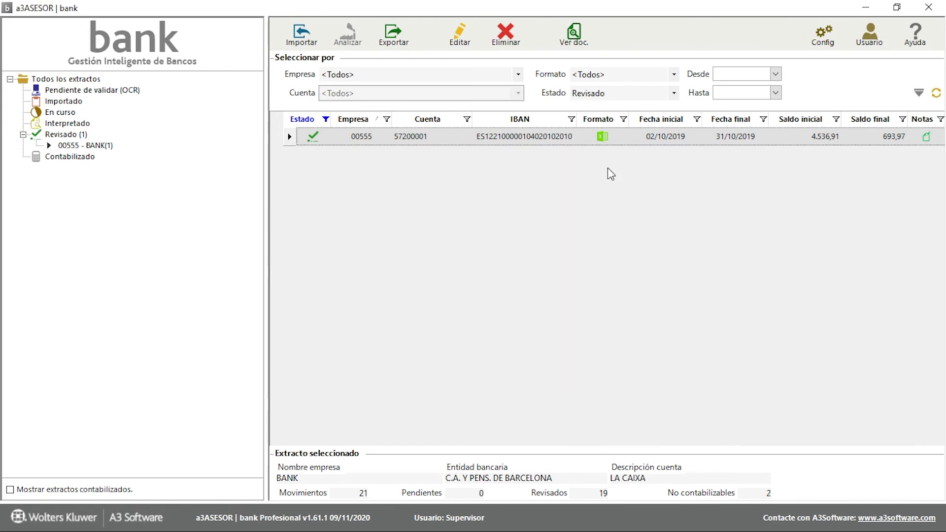
left_click(876, 32)
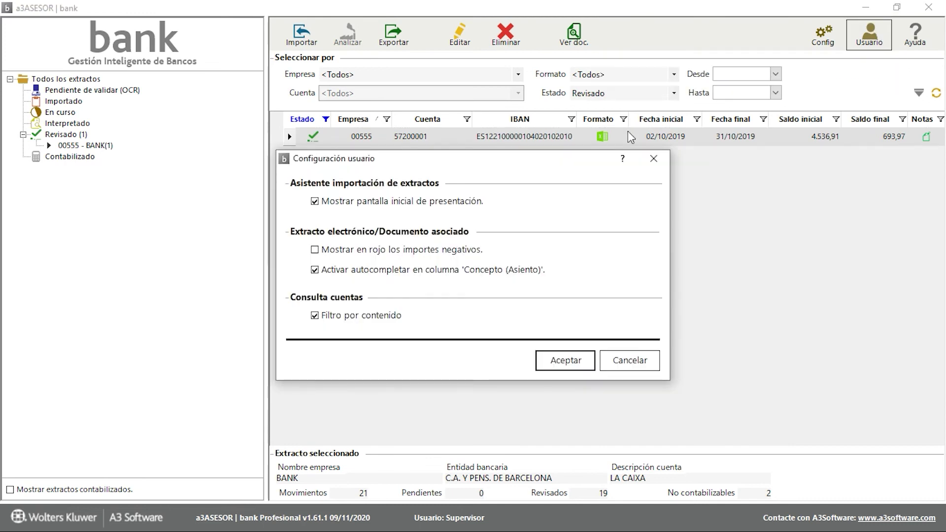
left_click_drag(503, 163, 594, 148)
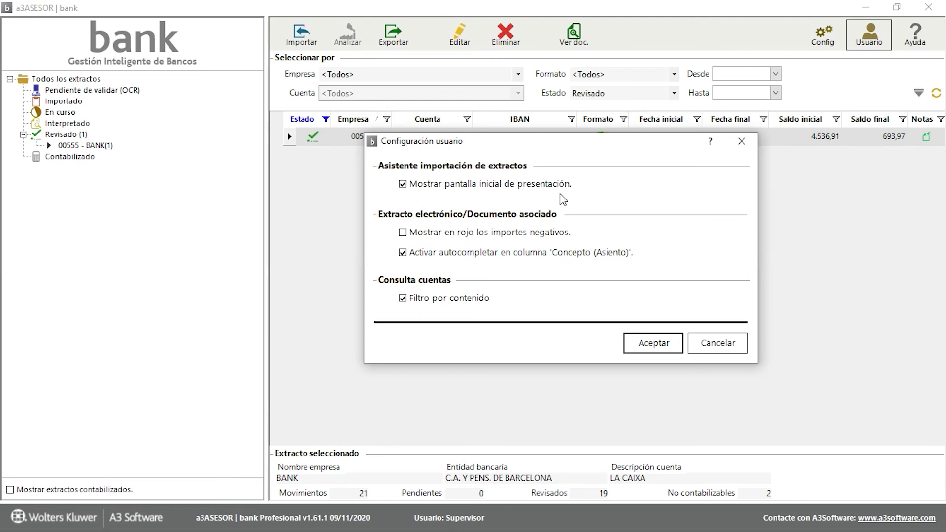
left_click(741, 141)
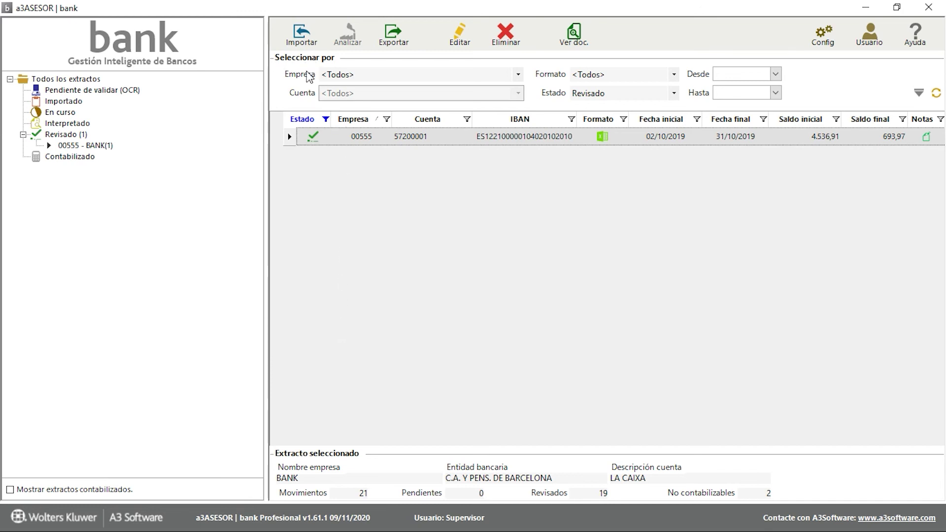
Step: Examine the available company, format and status filter options of the statement list without changing any filter
left_click(518, 74)
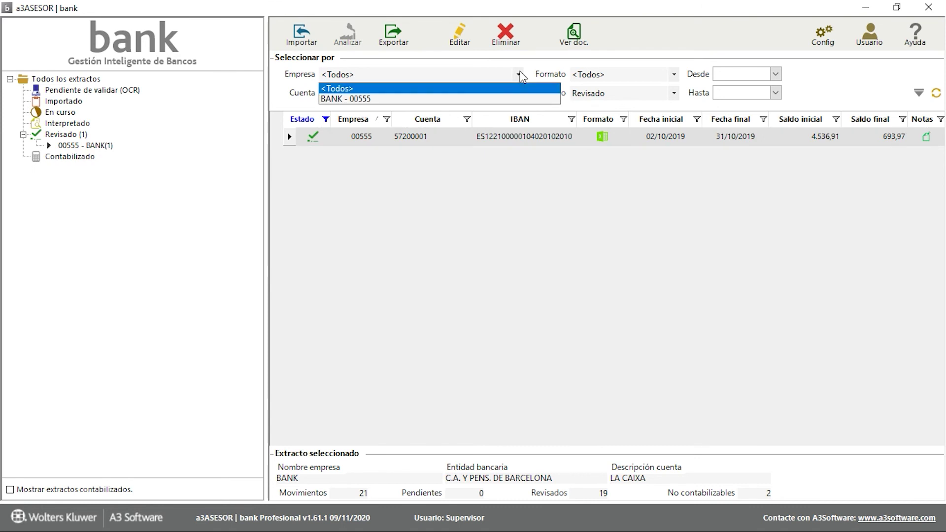
left_click(518, 74)
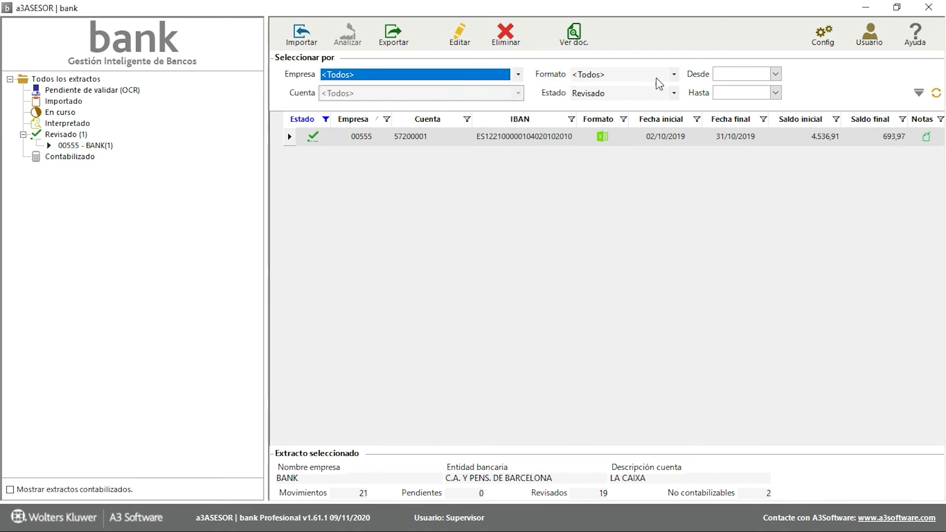
left_click(674, 75)
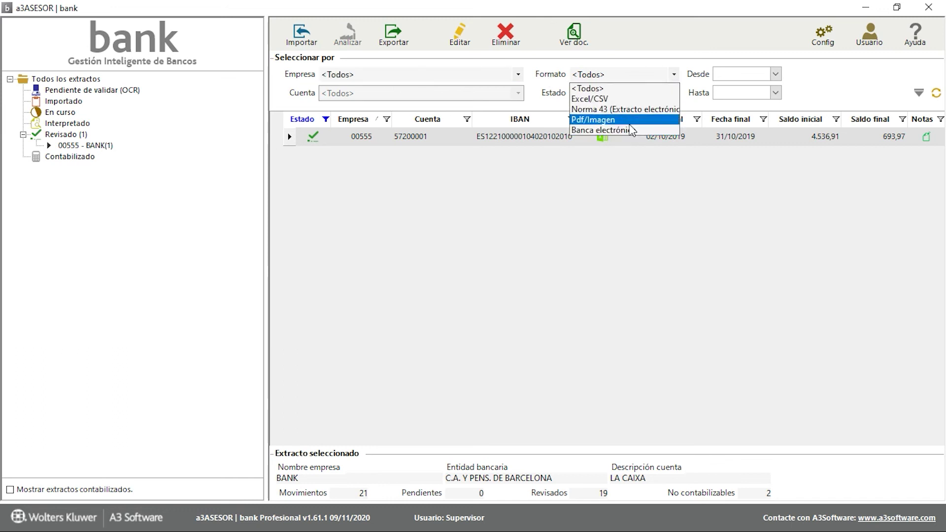
left_click(542, 79)
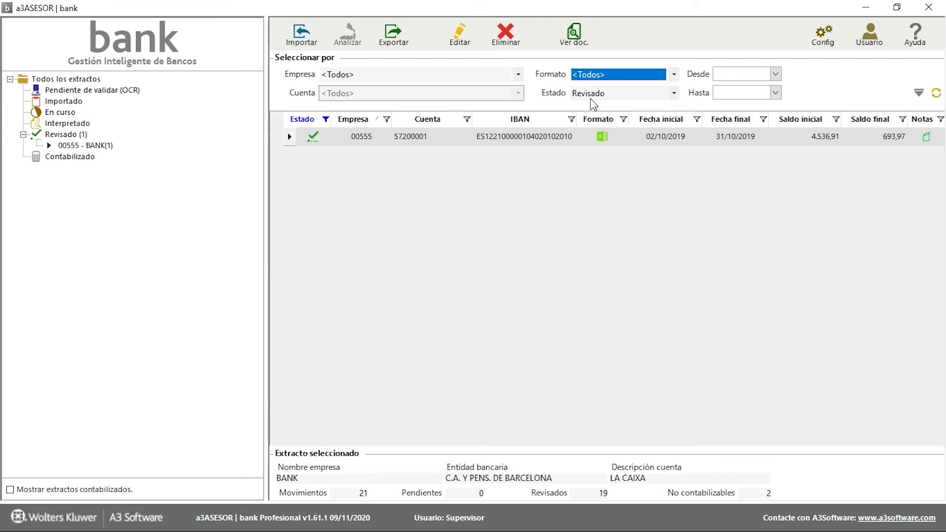
left_click(674, 94)
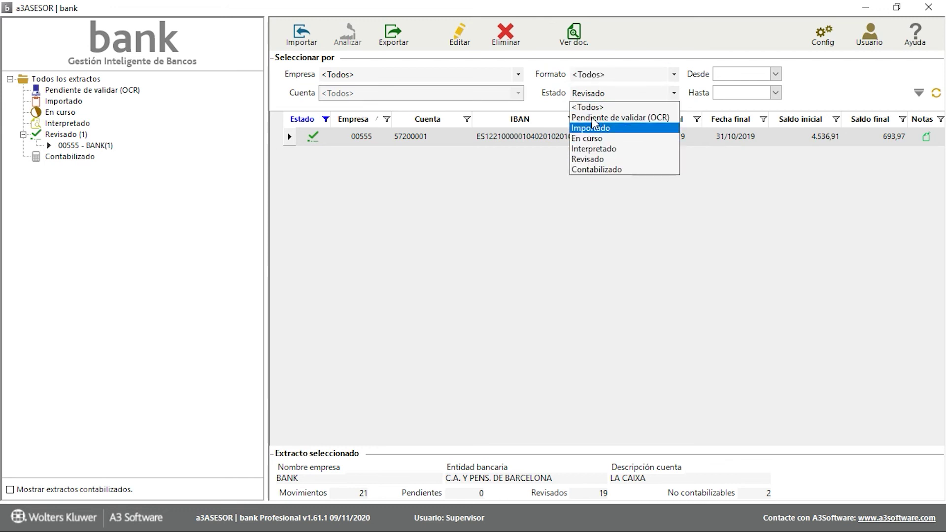
left_click(551, 88)
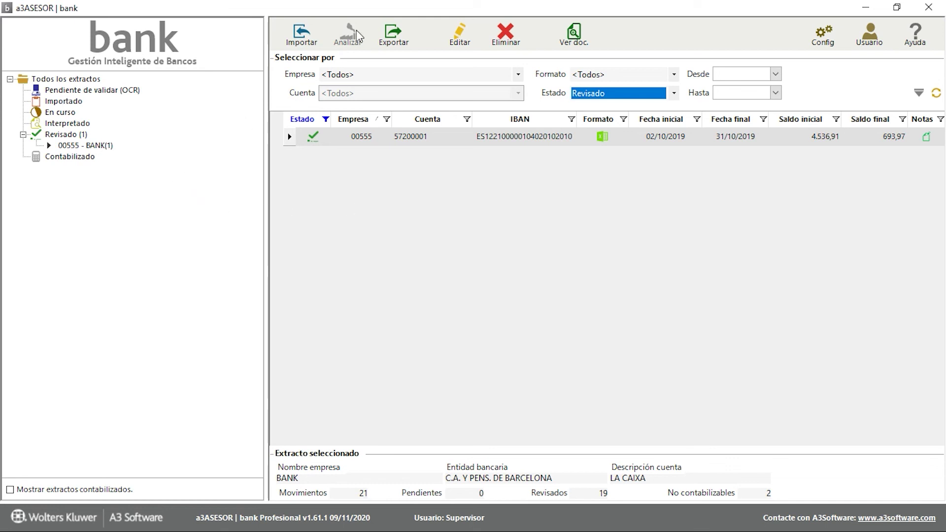
Step: Export the reviewed LA CAIXA statement to accounting, confirm the posting and select company 00555 - BANK under Contabilizado
left_click(397, 35)
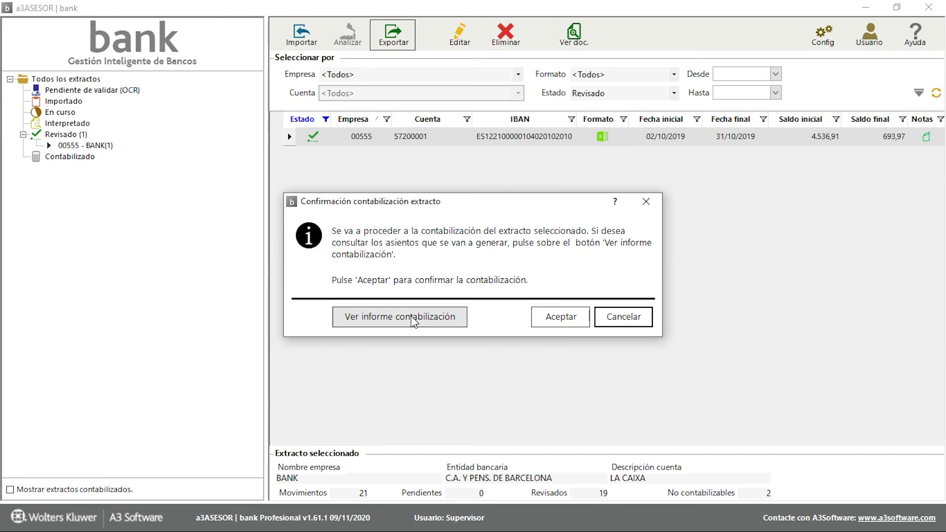
left_click(571, 320)
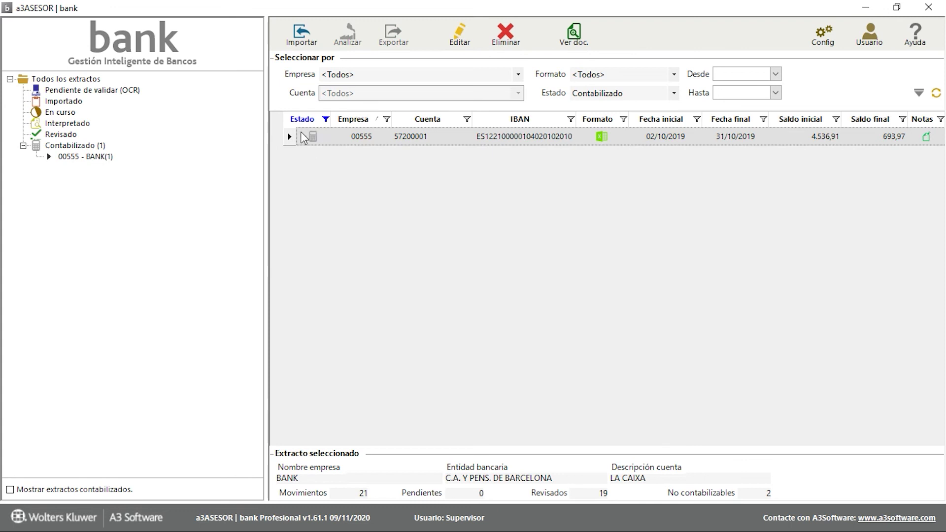
left_click(91, 159)
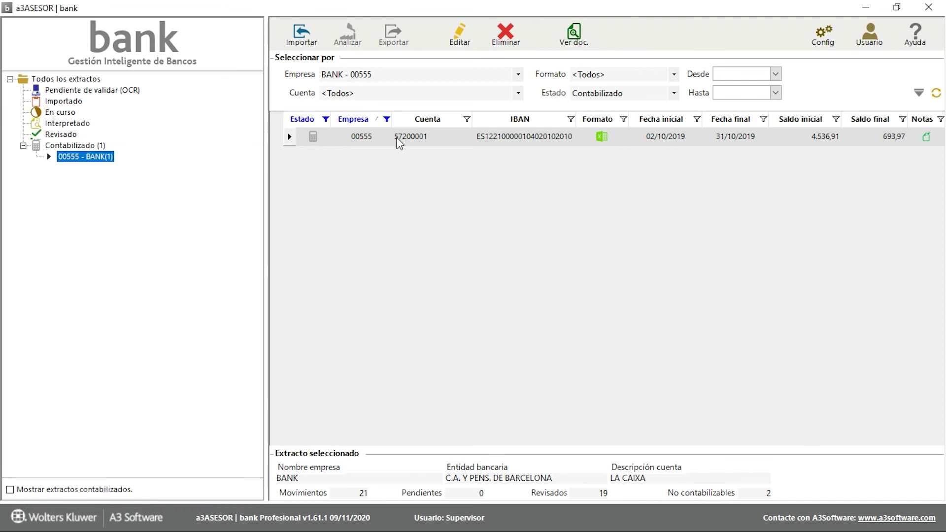
Step: Switch to a3ASESOR eco and open the data maintenance of company BANK
left_click(871, 10)
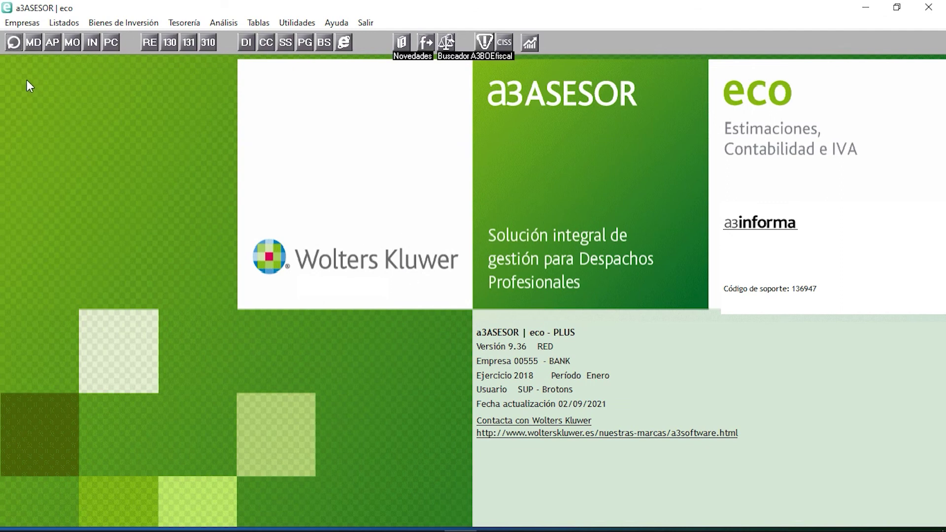
left_click(29, 46)
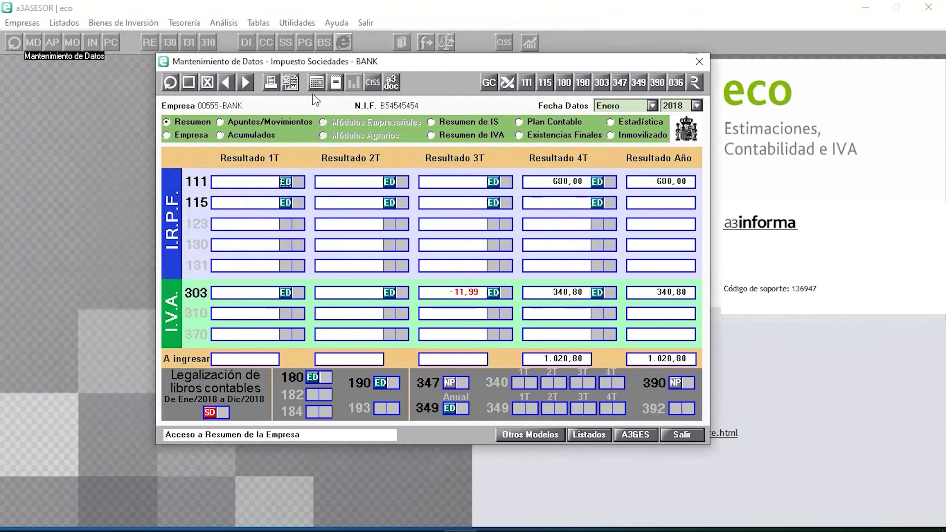
left_click(220, 122)
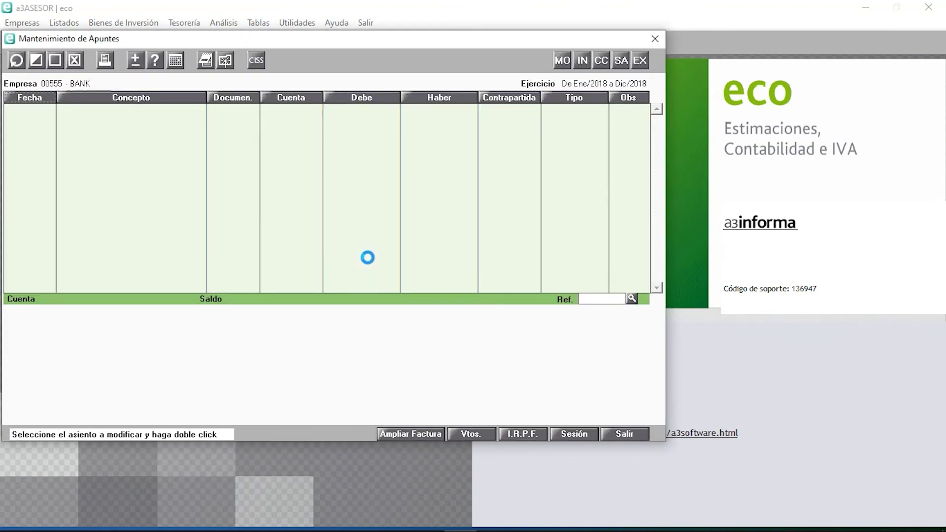
left_click_drag(315, 39, 433, 72)
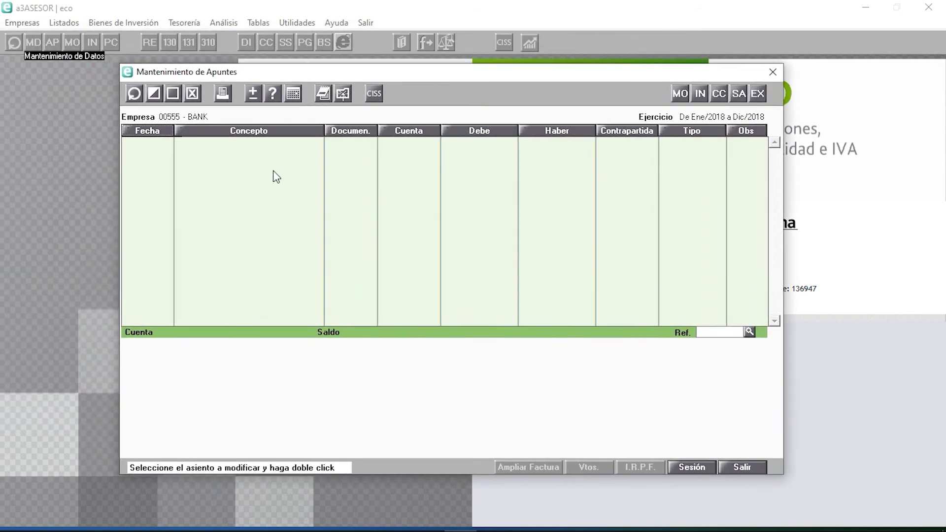
left_click(773, 73)
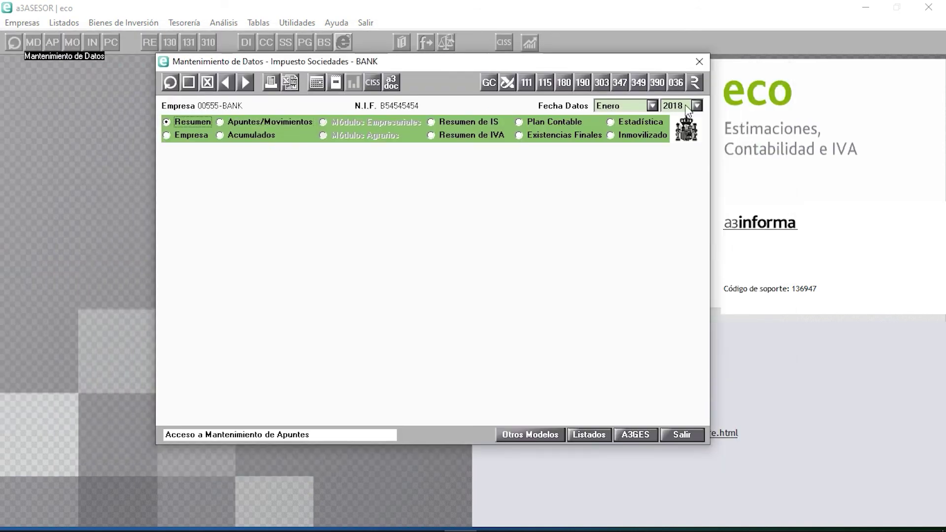
Step: Set the data year to 2019 and open the maintenance of accounting entries for company BANK
left_click(696, 106)
left_click(674, 121)
left_click(697, 106)
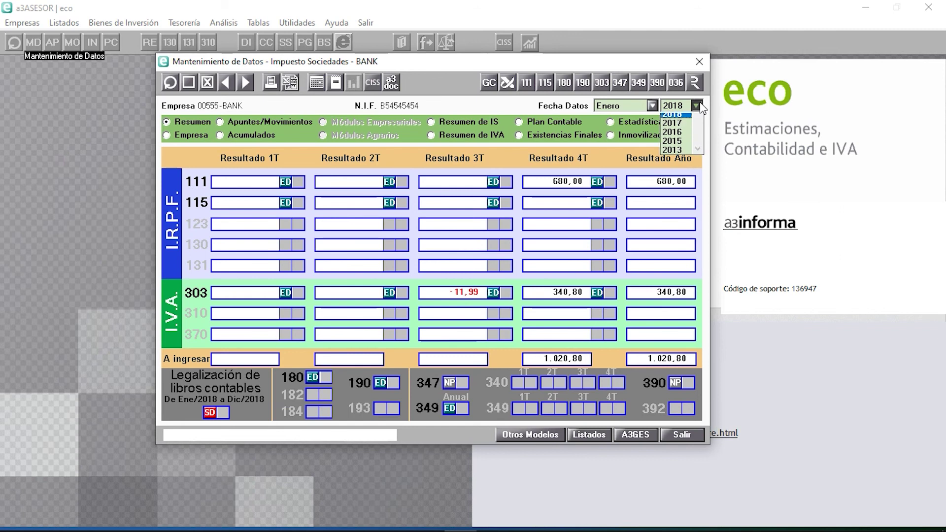
left_click(473, 120)
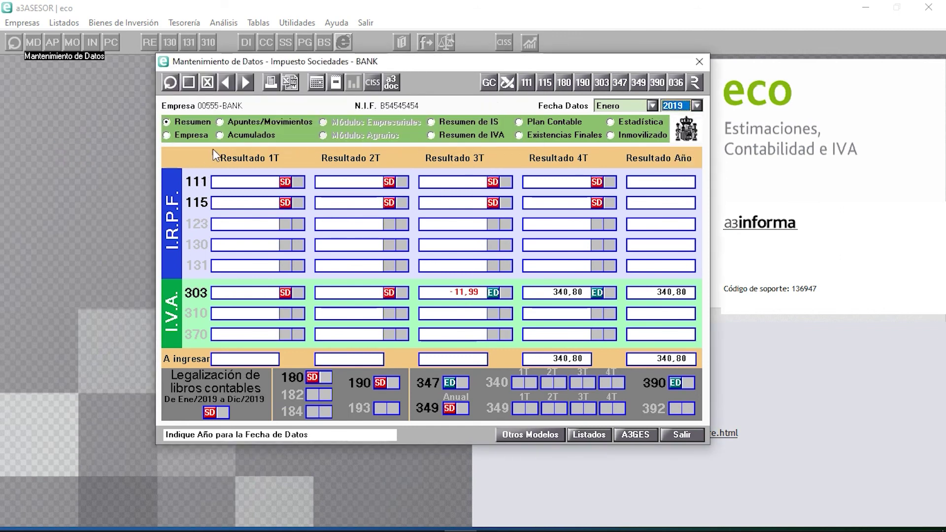
left_click(220, 123)
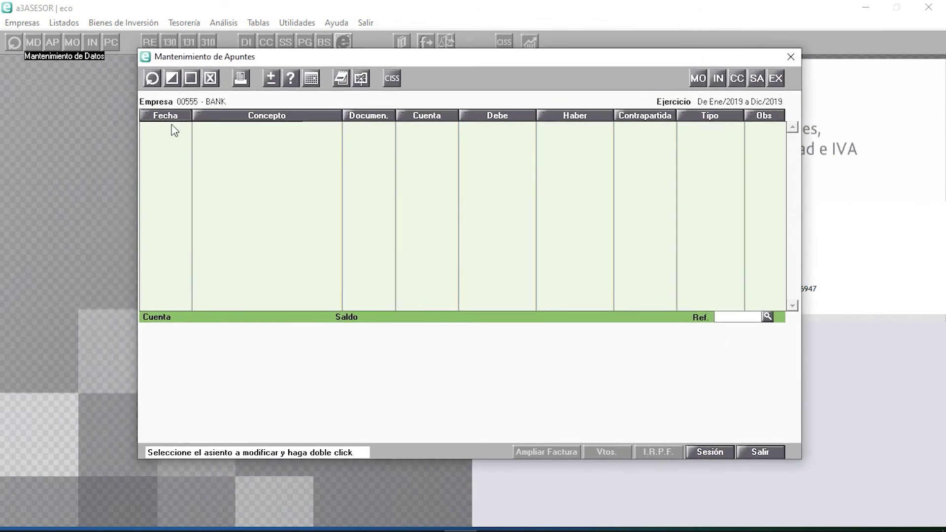
Step: Search for accounting entries dated from 01/01 to 31/12 with A3BANK as their origin
left_click(173, 114)
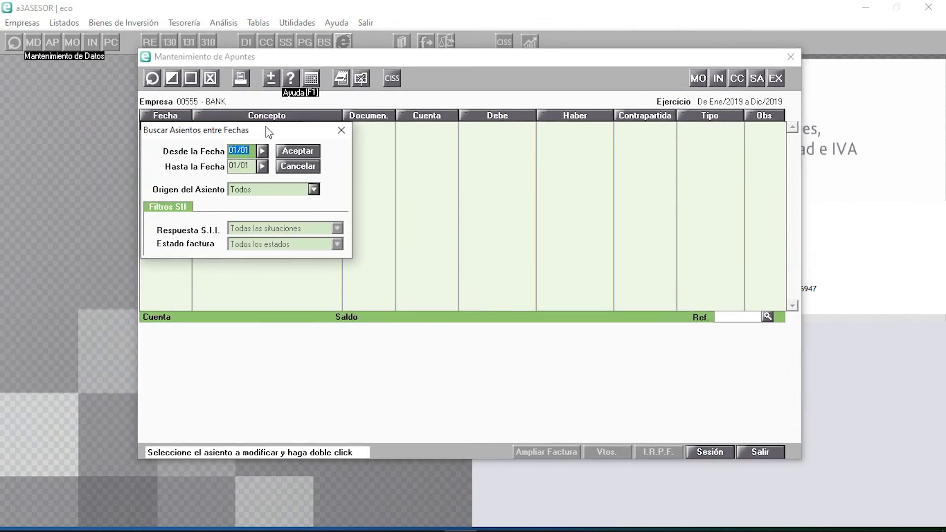
key("Tab")
type("31")
key("Tab")
left_click(314, 189)
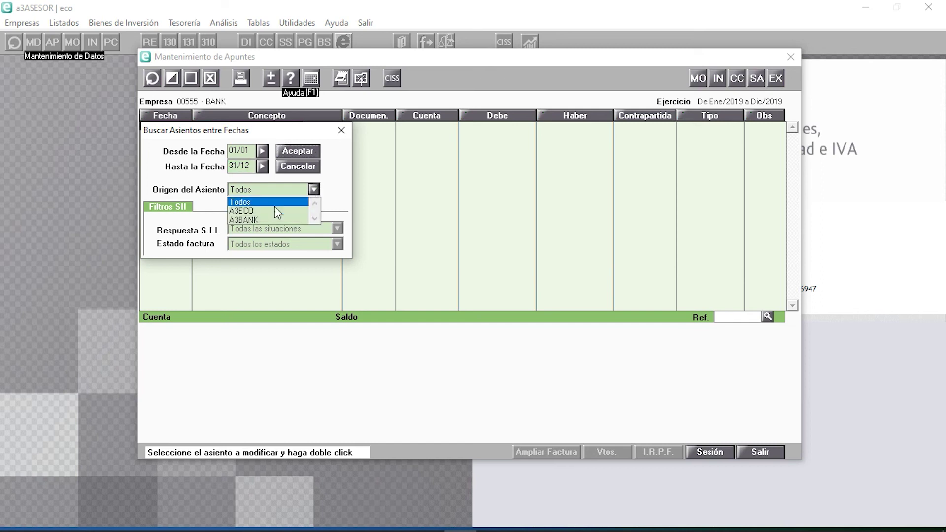
left_click(241, 220)
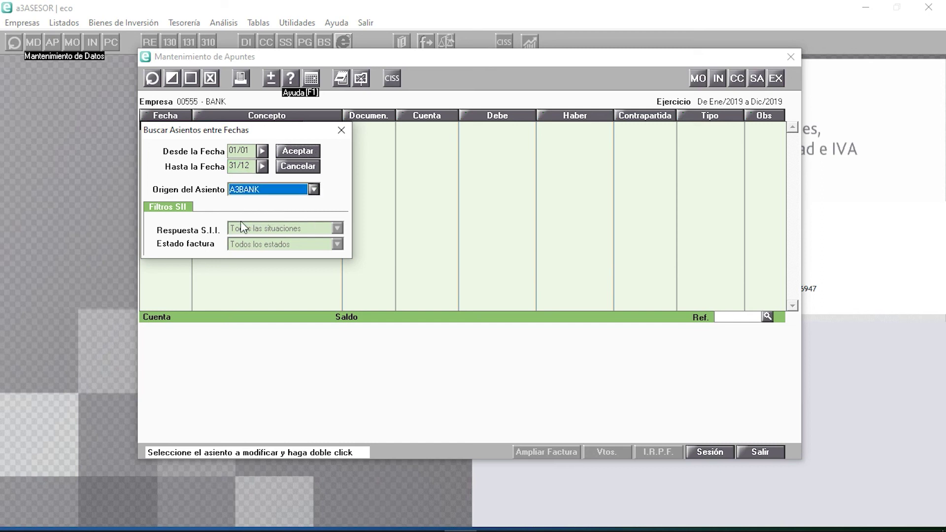
left_click(294, 150)
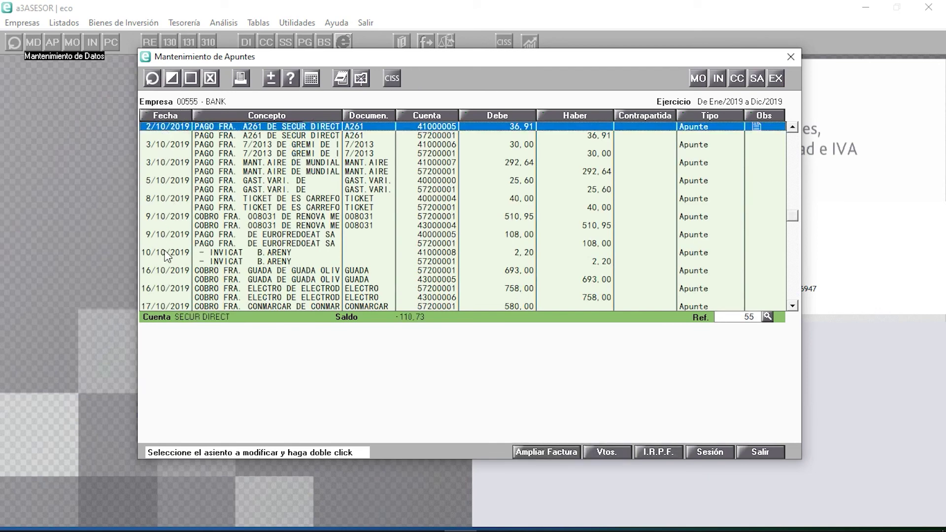
Step: Examine the October 2019 entries transferred from the bank statement and close the entries maintenance
left_click(209, 136)
left_click(202, 281)
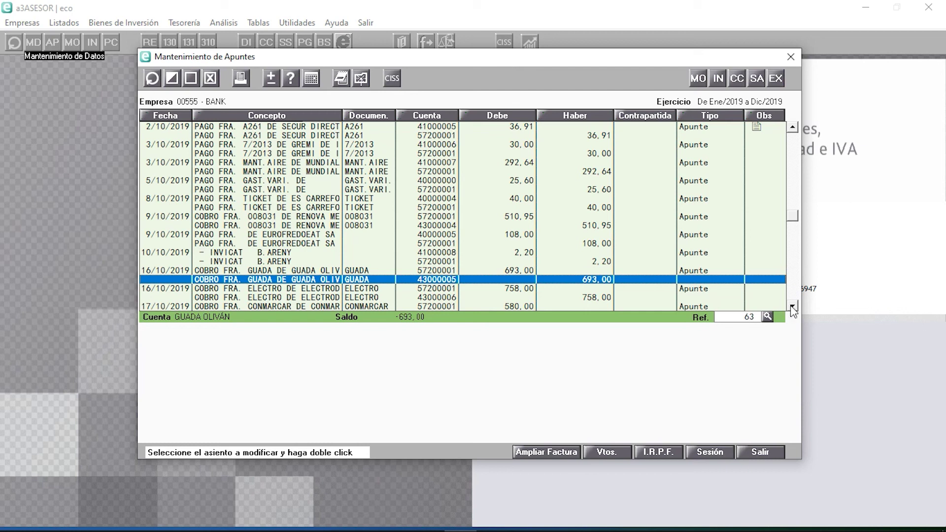
left_click(791, 306)
left_click(791, 306)
left_click(791, 306)
left_click(791, 306)
left_click(791, 307)
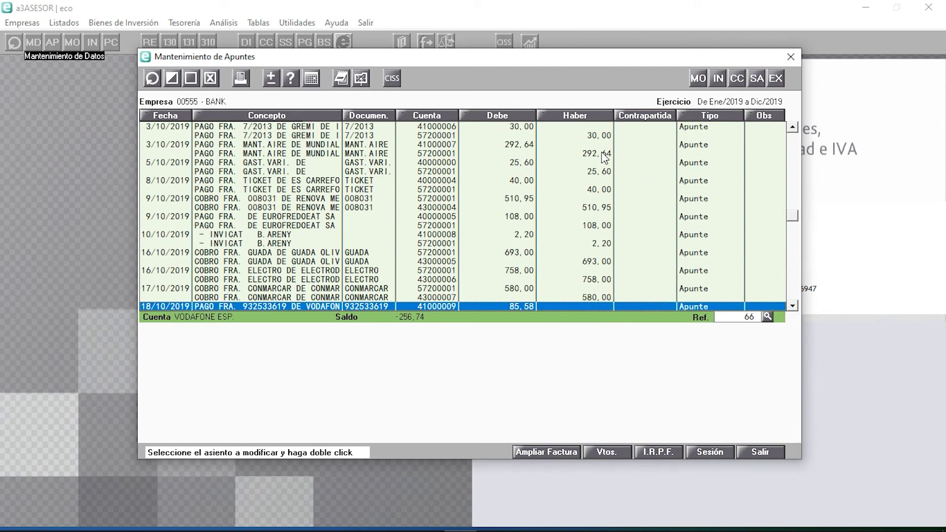
left_click(790, 57)
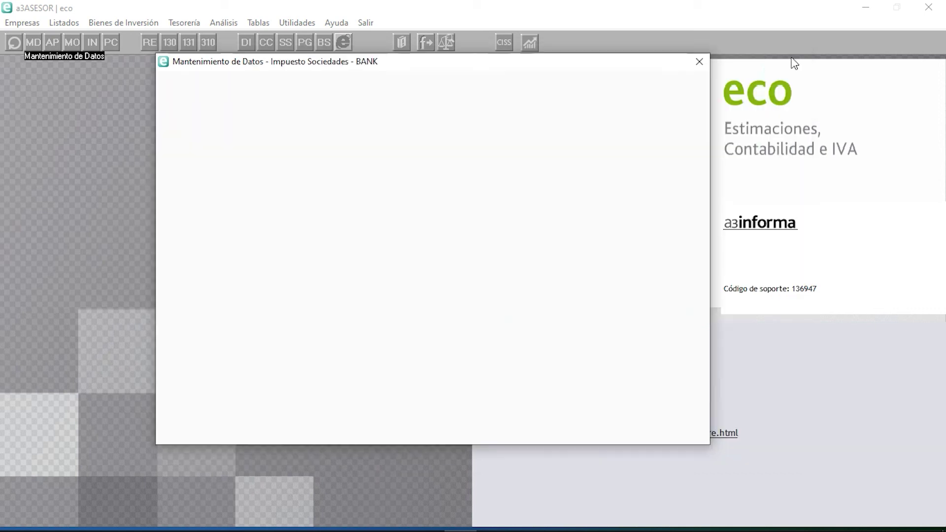